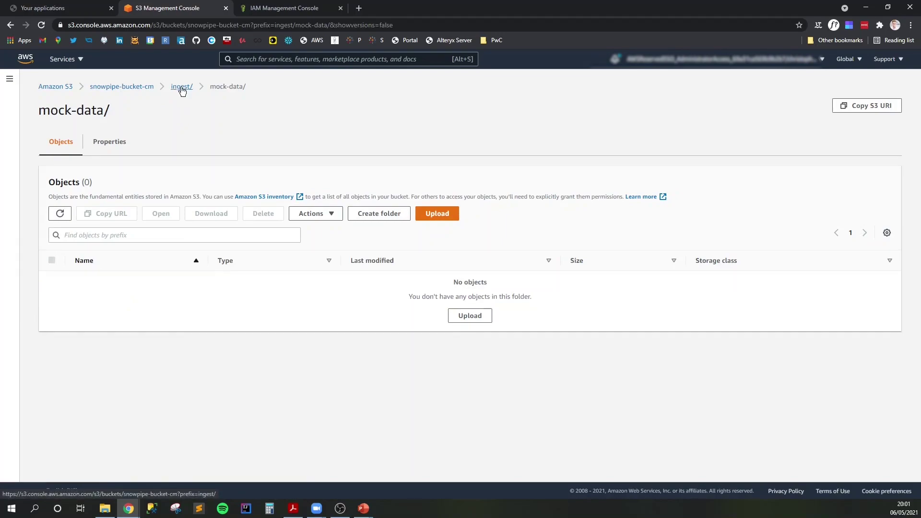
Go up to the ingest/ folder of the snowpipe-bucket-cm bucket and copy its S3 URI.
click(182, 90)
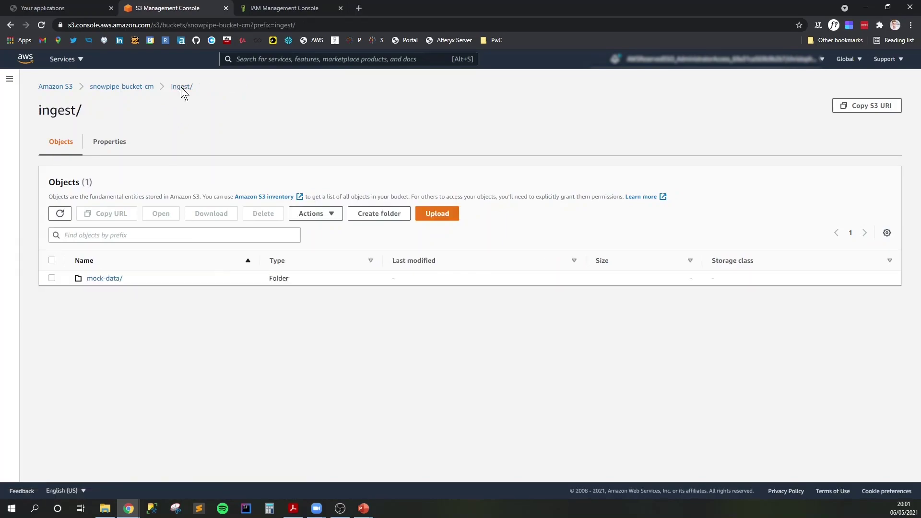
click(875, 107)
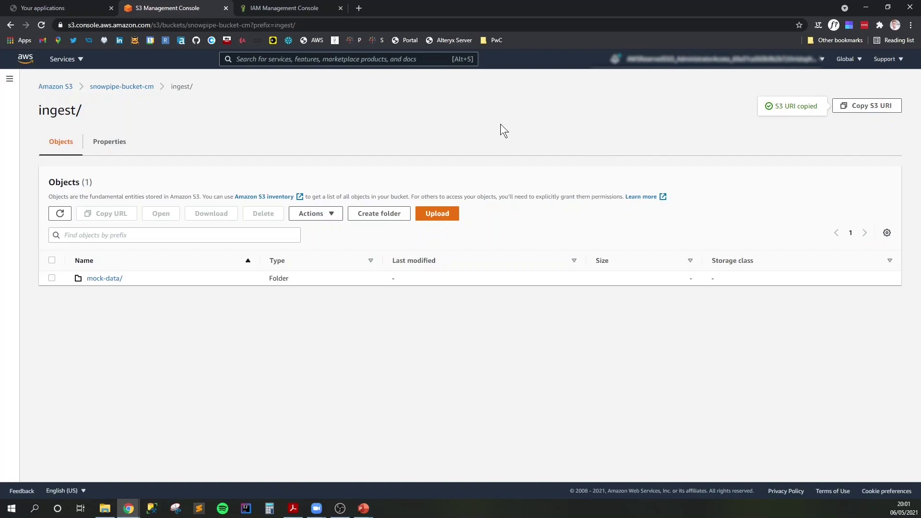
Start a new IAM policy in the JSON editor and paste the copied S3 URI a few lines below the default code.
click(297, 7)
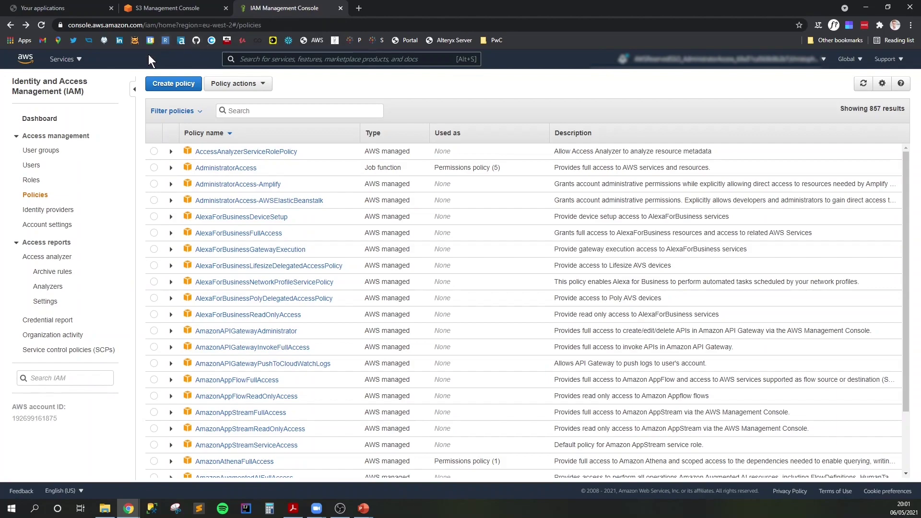
click(168, 84)
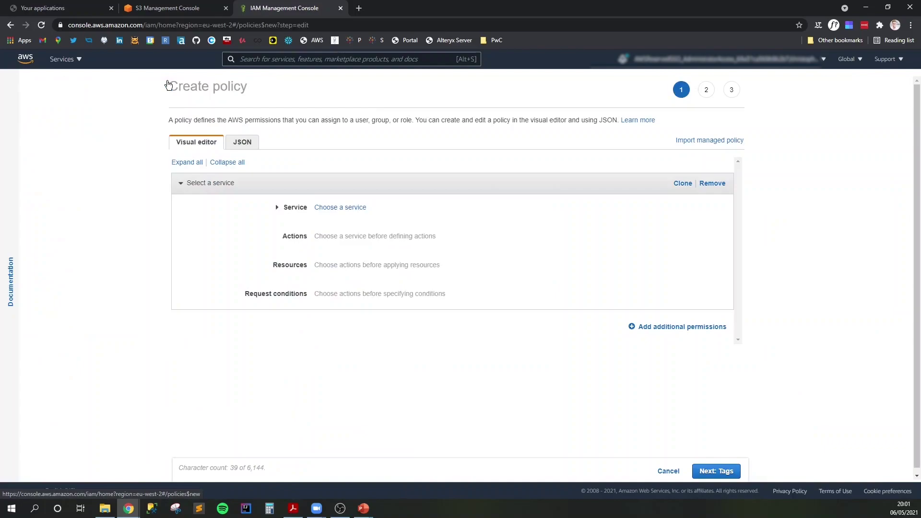
click(242, 143)
click(237, 255)
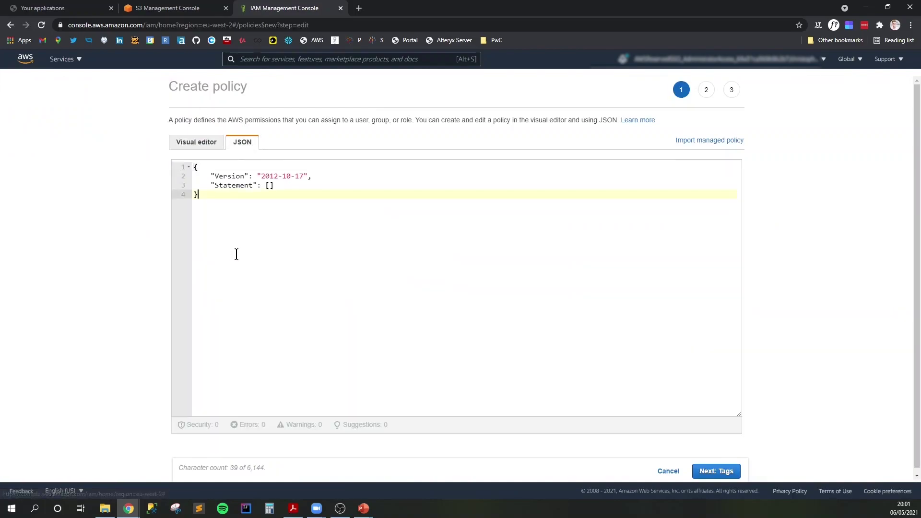
key(Return)
key(Return)
key(Return)
key(ctrl+v)
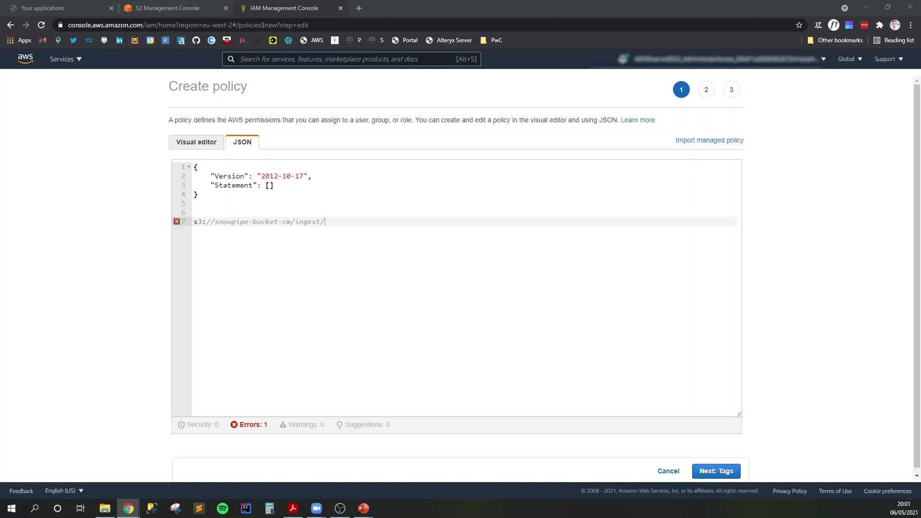
Replace the default policy code with the template allowing s3:GetObject, s3:GetObjectVersion and s3:ListBucket on placeholder bucket and prefix.
drag(198, 194, 183, 160)
key(ctrl+v)
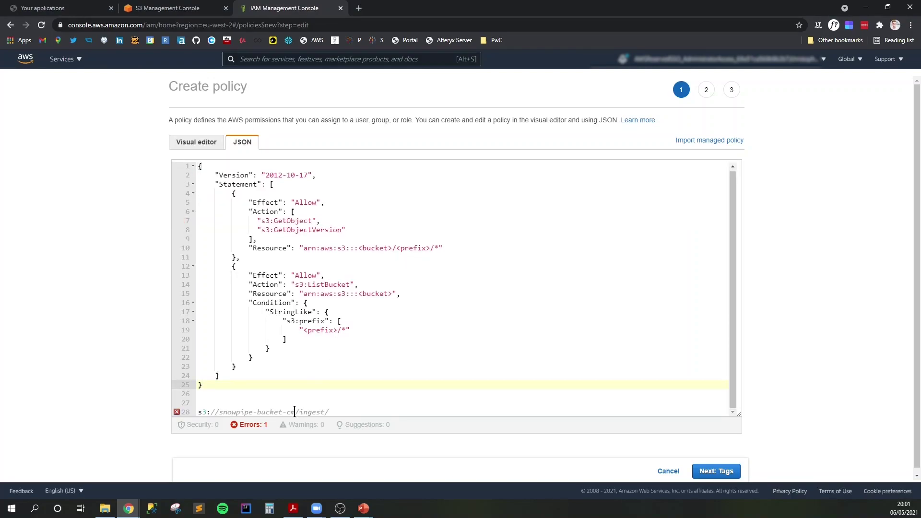
Set the Resource of the GetObject statement to "arn:aws:s3:::snowpipe-bucket-cm/ingest/*", copying the path from the S3 URI.
drag(295, 411, 219, 412)
drag(330, 412, 219, 413)
right_click(227, 412)
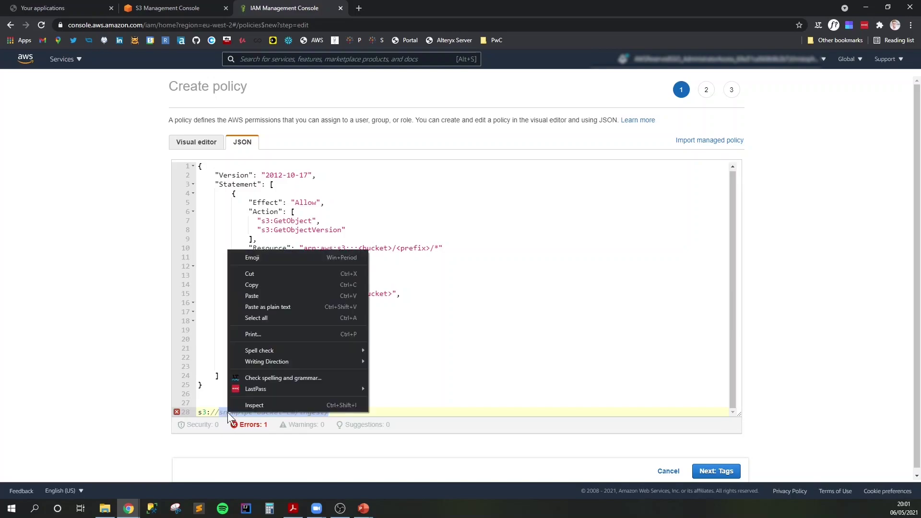
click(266, 288)
drag(434, 248, 359, 249)
key(ctrl+v)
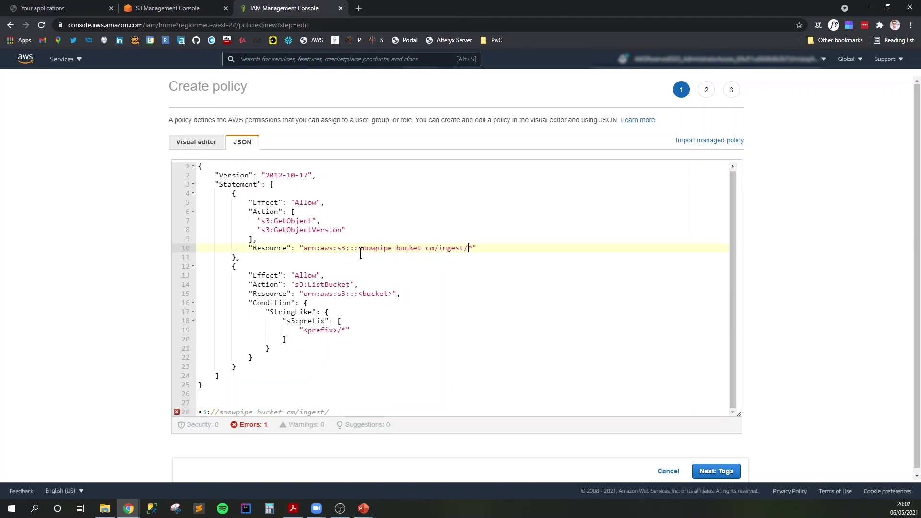
Set the Resource of the ListBucket statement to "arn:aws:s3:::snowpipe-bucket-cm", copying the bucket name from the S3 URI.
click(296, 412)
drag(296, 413, 218, 413)
right_click(226, 413)
click(283, 286)
drag(392, 294, 359, 294)
key(ctrl+v)
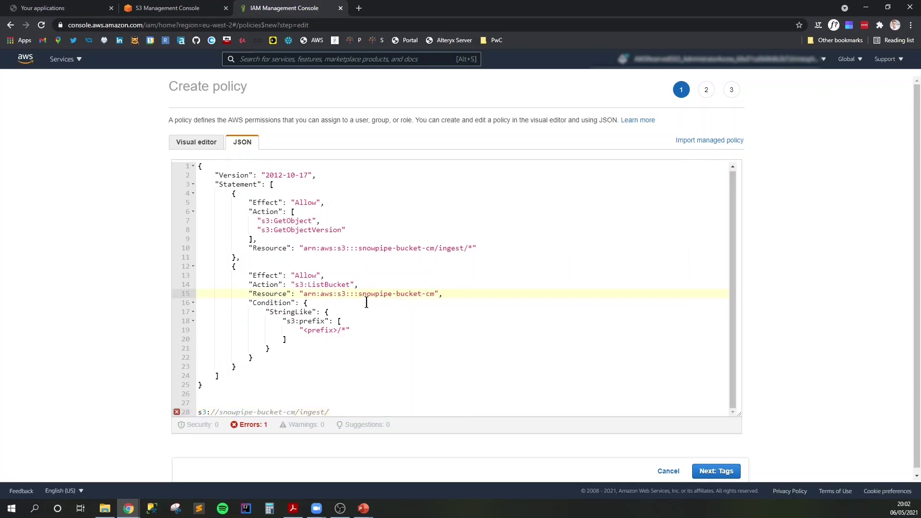
Remove the <prefix>/ placeholder from the s3:prefix condition, leaving only "*".
click(340, 330)
key(BackSpace)
key(BackSpace)
key(BackSpace)
key(BackSpace)
key(BackSpace)
key(BackSpace)
key(BackSpace)
key(BackSpace)
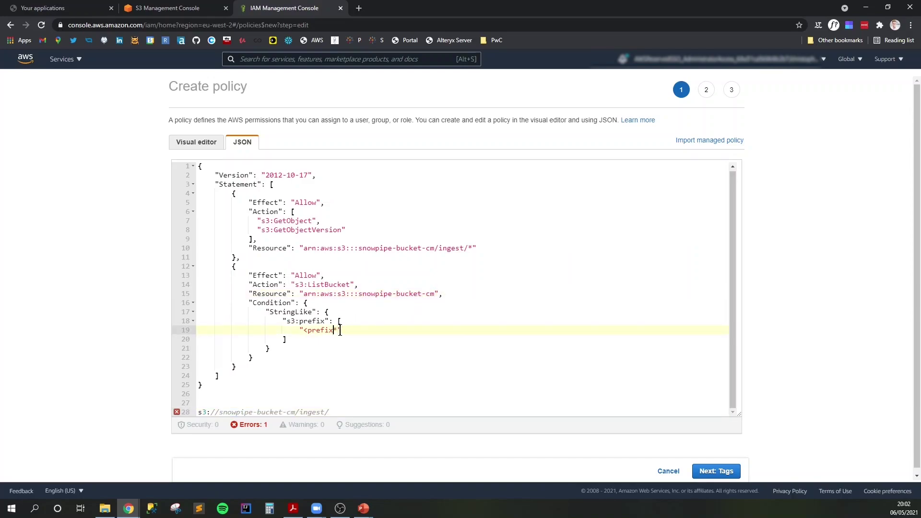
key(BackSpace)
Delete the pasted S3 URI and the empty lines below the policy code.
drag(358, 411, 214, 407)
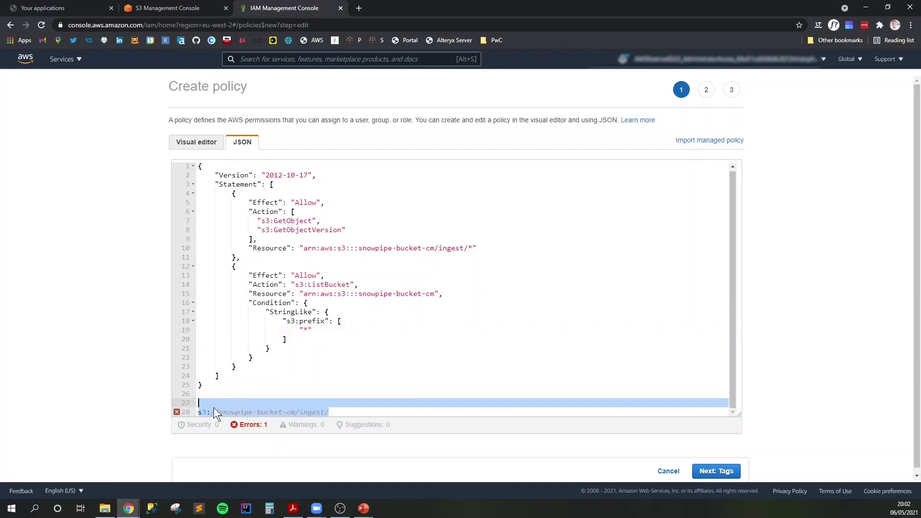
key(BackSpace)
key(BackSpace)
key(BackSpace)
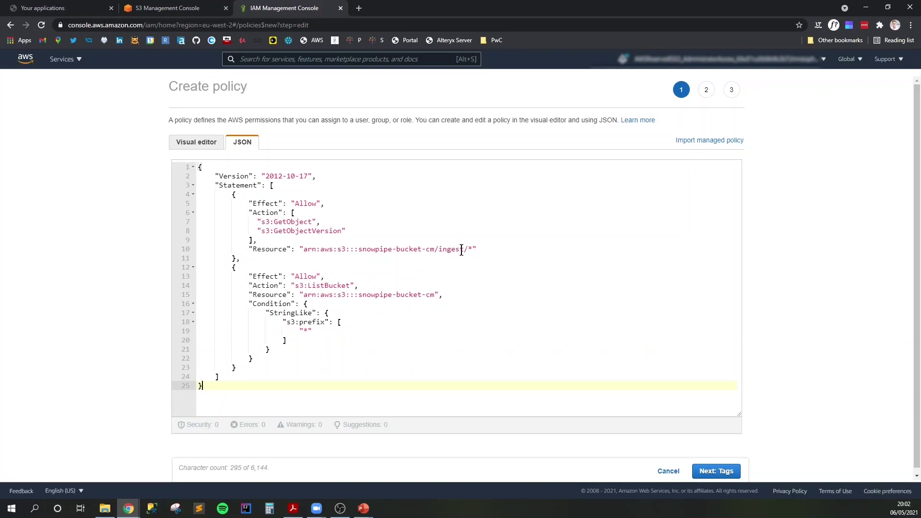
Skip the tags, name the policy Snowpipe-Ingest-Webinar-Policy and create it.
click(719, 472)
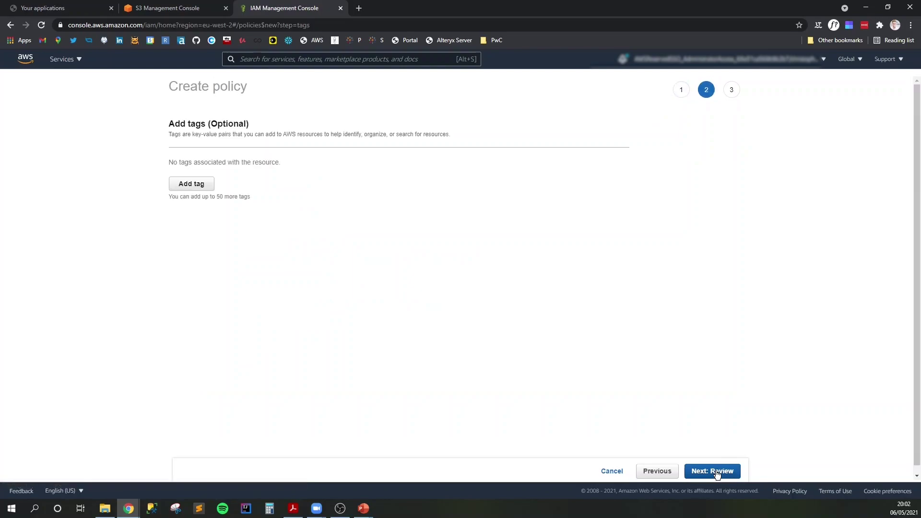
click(716, 472)
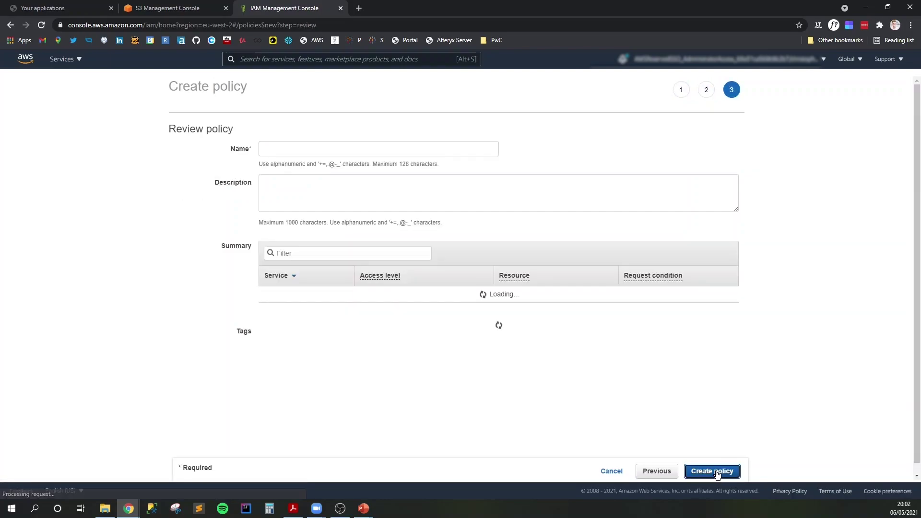
click(348, 148)
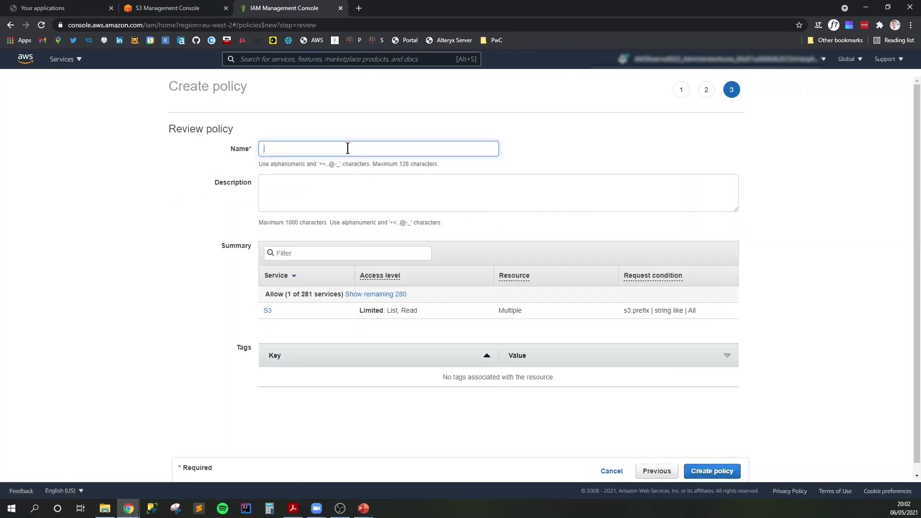
text(Snowpipe)
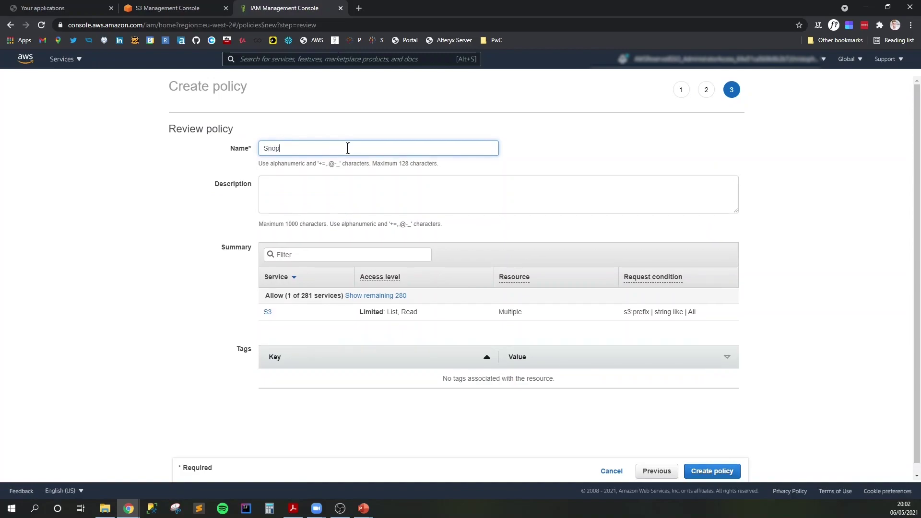
text(-Ingest-Webinar-Policy)
click(709, 471)
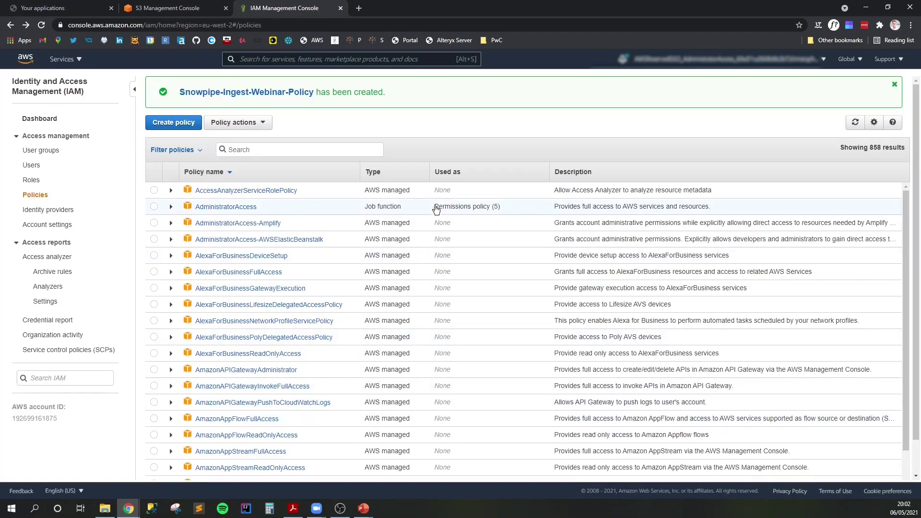
Start creating an IAM role with Another AWS account as the type of trusted entity.
click(260, 91)
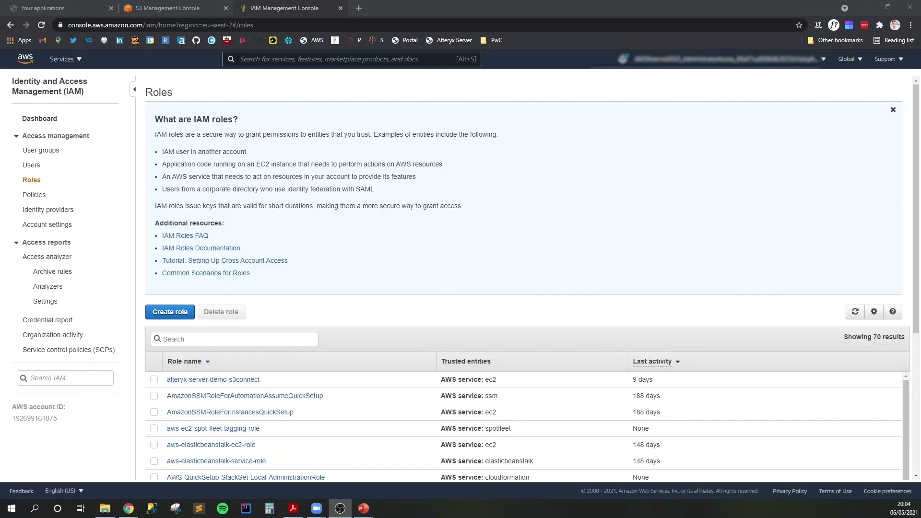
click(189, 318)
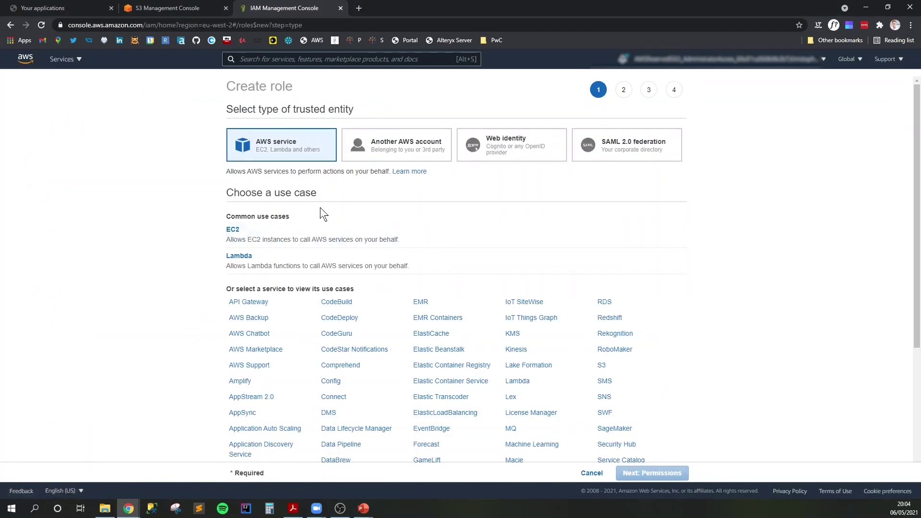
click(409, 153)
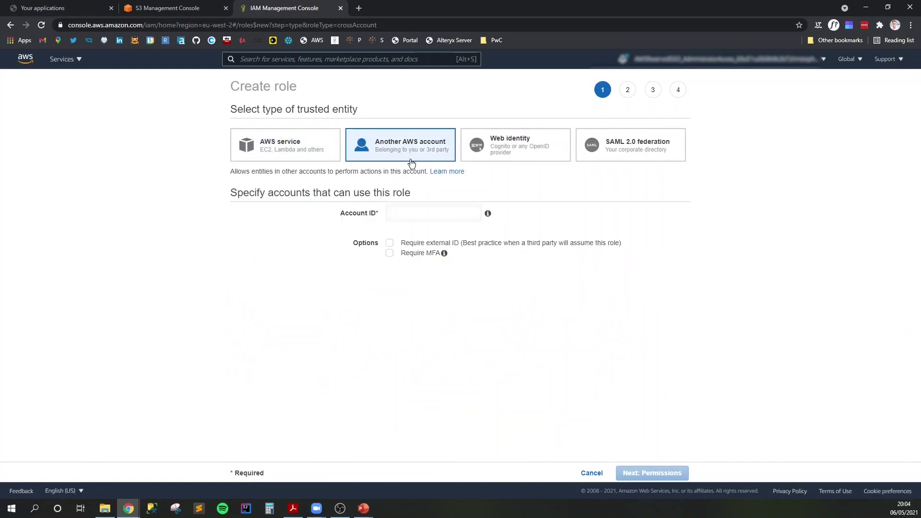
Enter the trusted account ID, require the external ID 0000 and continue to the role's permissions.
click(412, 209)
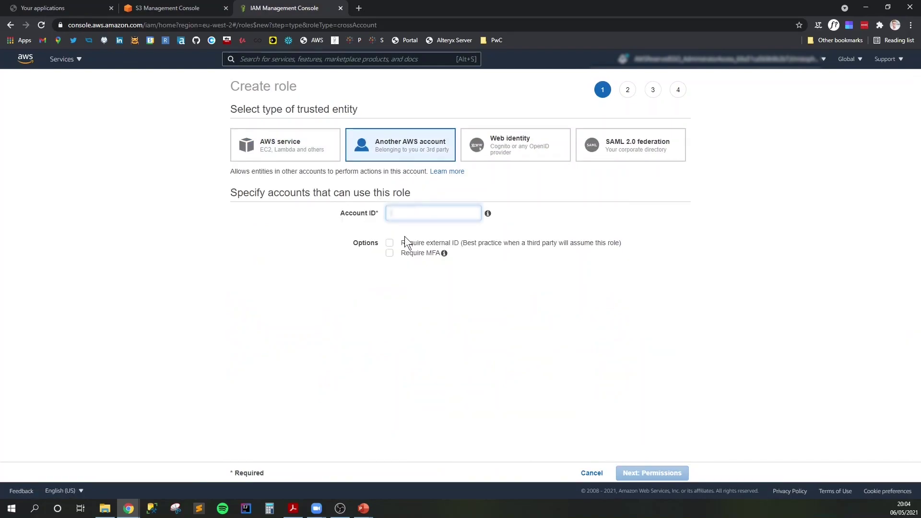
click(390, 243)
click(390, 253)
click(392, 213)
key(ctrl+v)
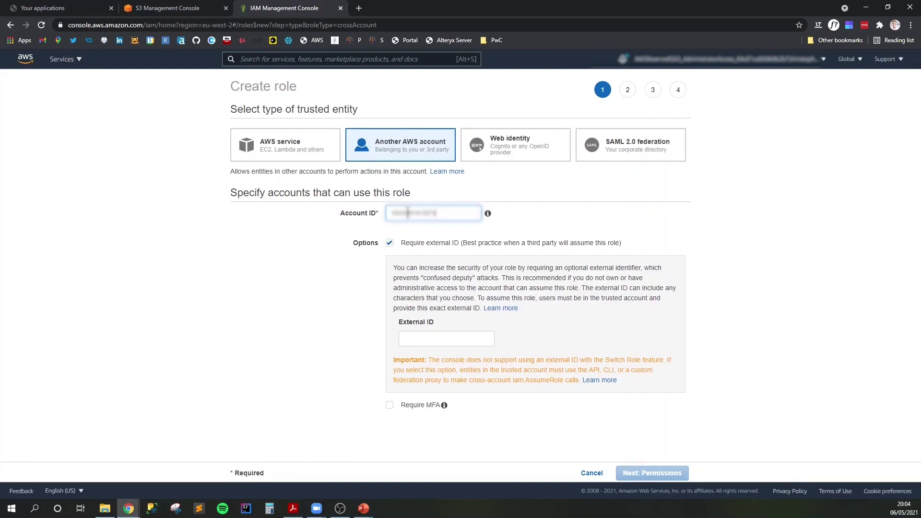
click(423, 340)
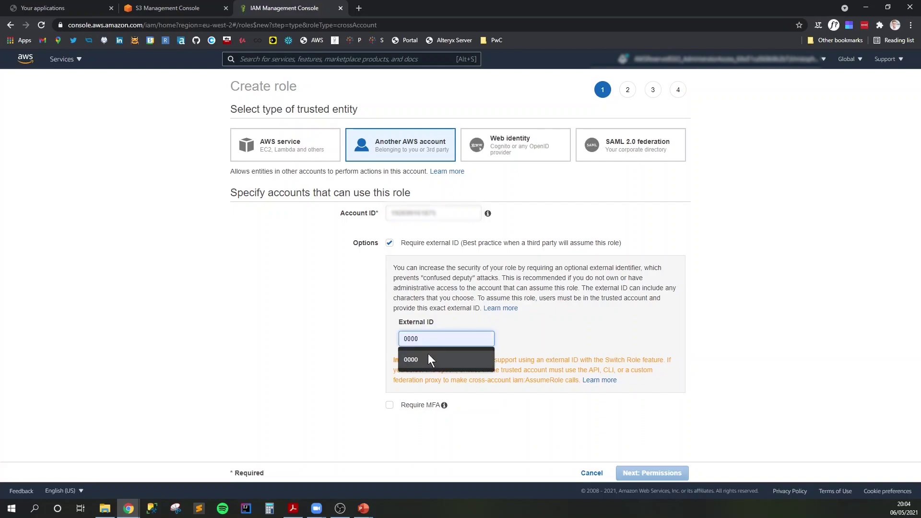
click(435, 360)
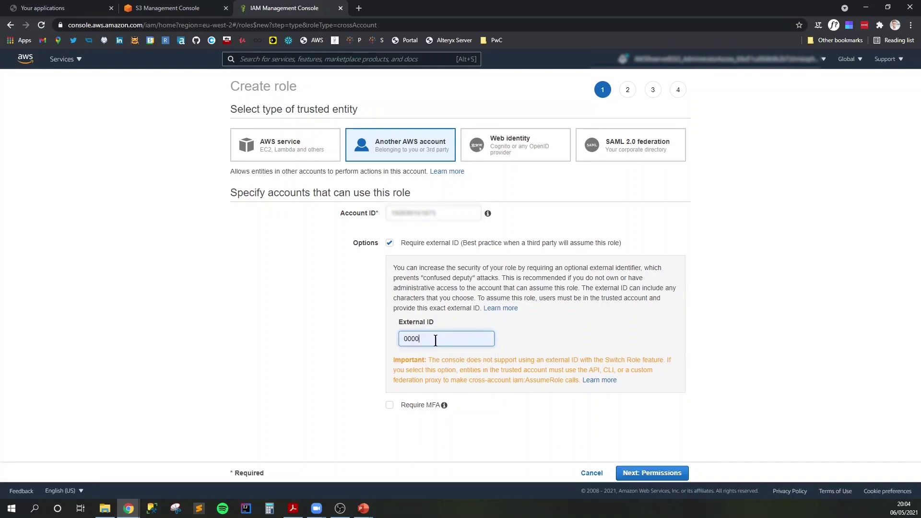
click(651, 471)
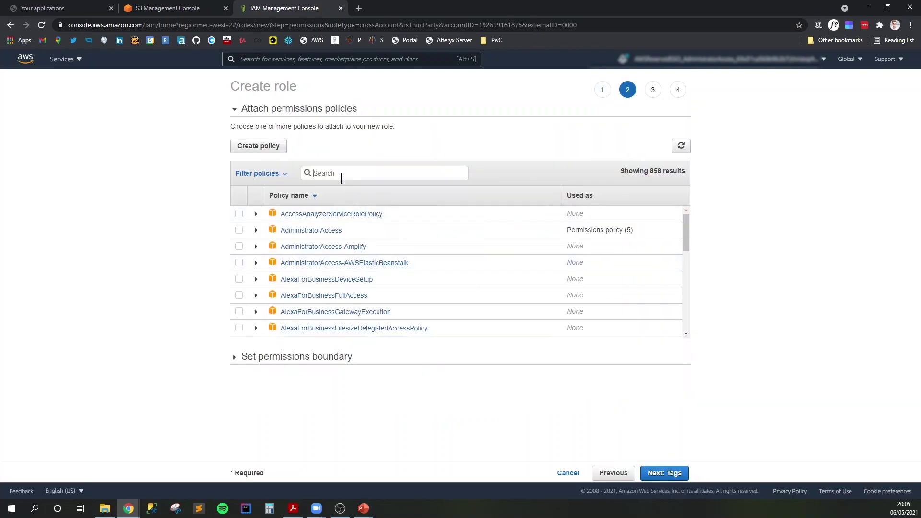
Search the policies for webinar, attach Snowpipe-Ingest-Webinar-Policy to the role and continue to the tags.
click(341, 178)
text(webinar)
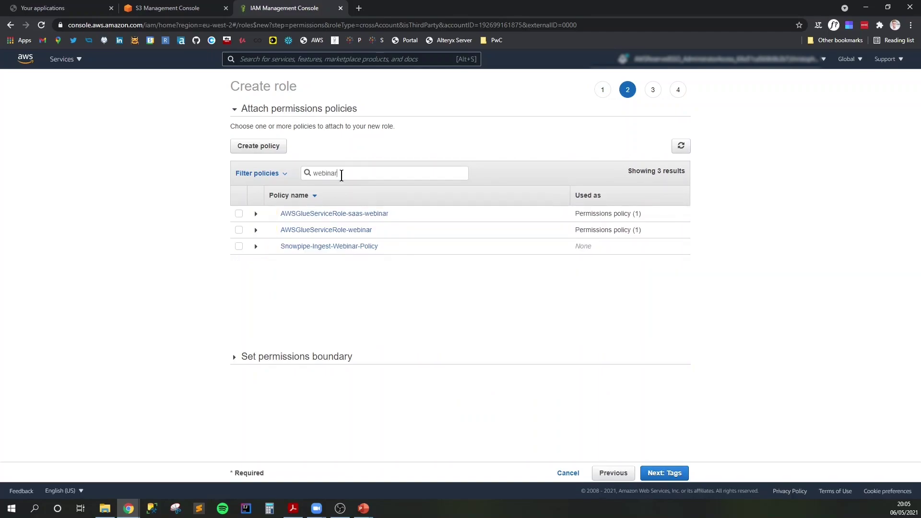
click(239, 247)
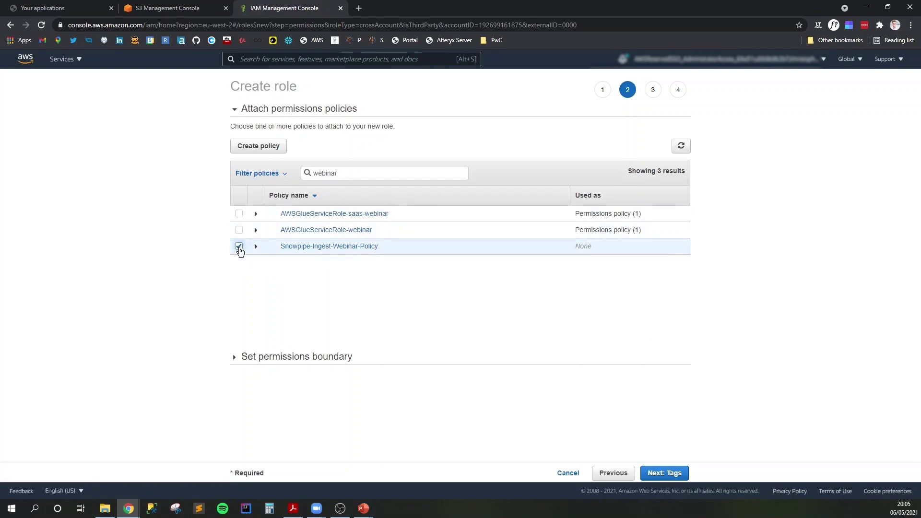
click(665, 474)
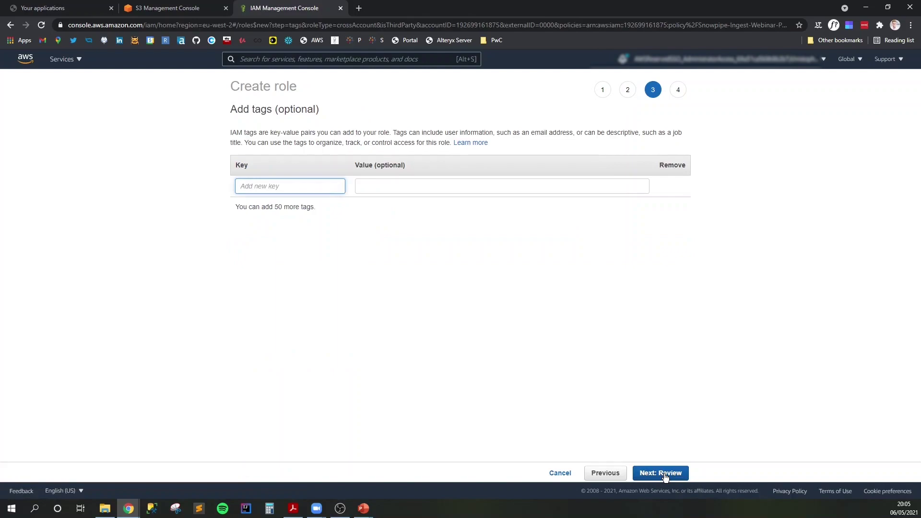
Skip the tags, name the role Snowpipe-Webinar-Role and create it.
click(665, 475)
click(434, 144)
text(Sno)
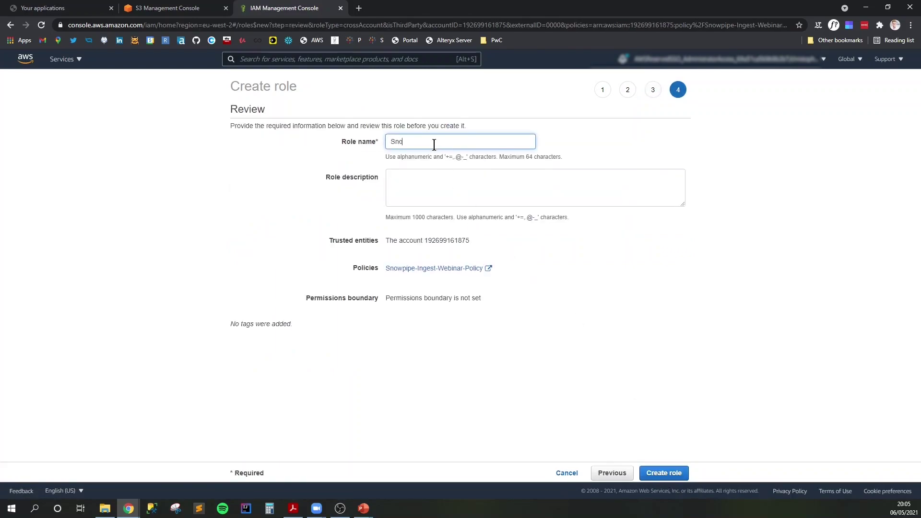
text(wpipe-Webinar-Role)
click(666, 477)
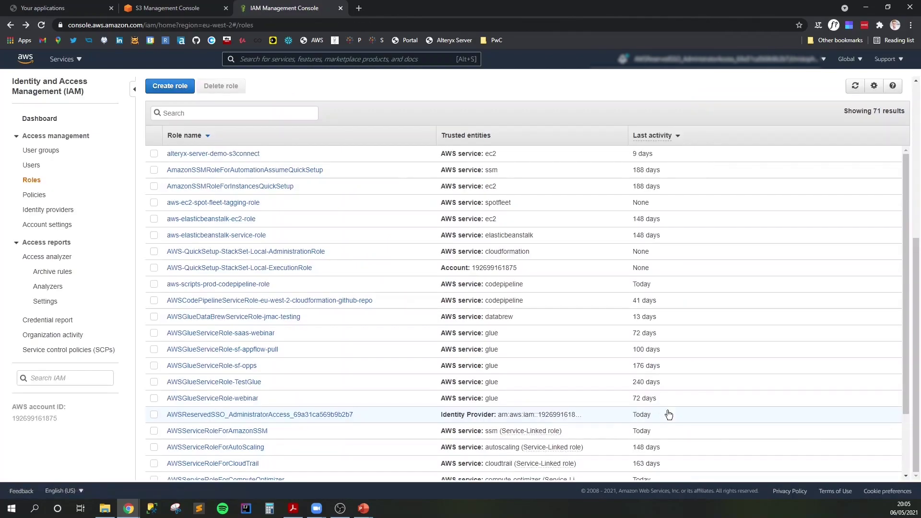
Search the roles for webinar, open Snowpipe-Webinar-Role and copy its Role ARN.
text(webinar)
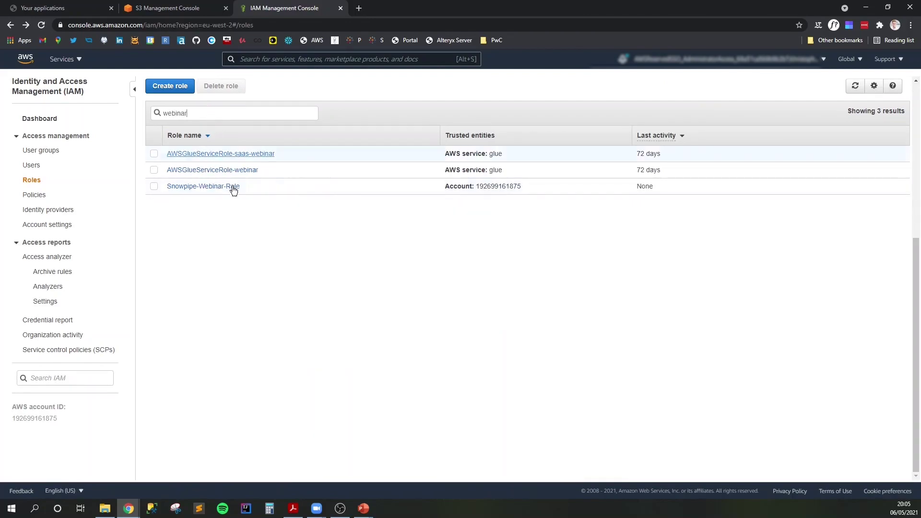
click(231, 188)
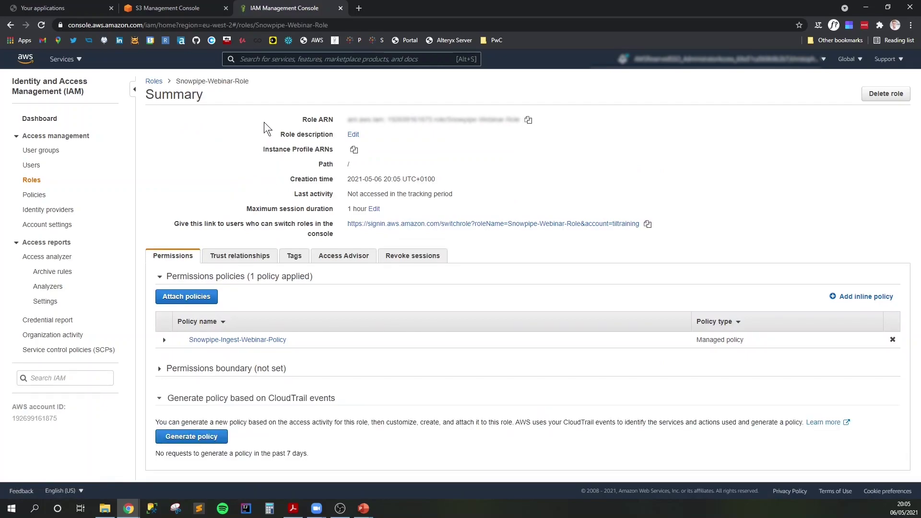
drag(303, 119, 410, 123)
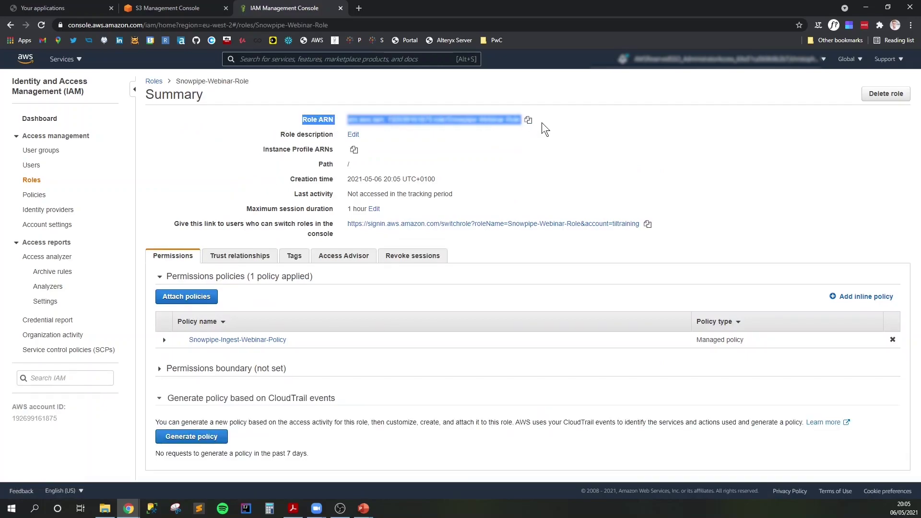
click(528, 121)
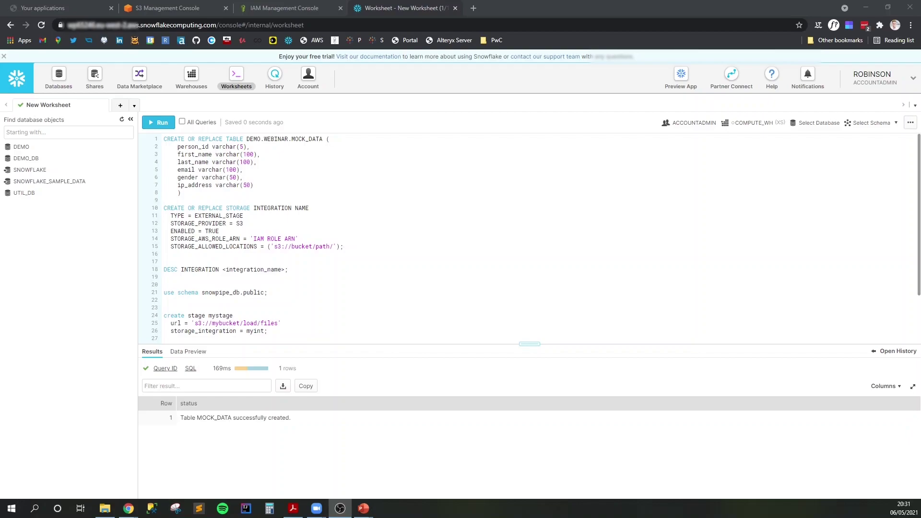
Run only the CREATE OR REPLACE TABLE statement for DEMO.WEBINAR.MOCK_DATA.
drag(192, 193, 160, 139)
click(161, 128)
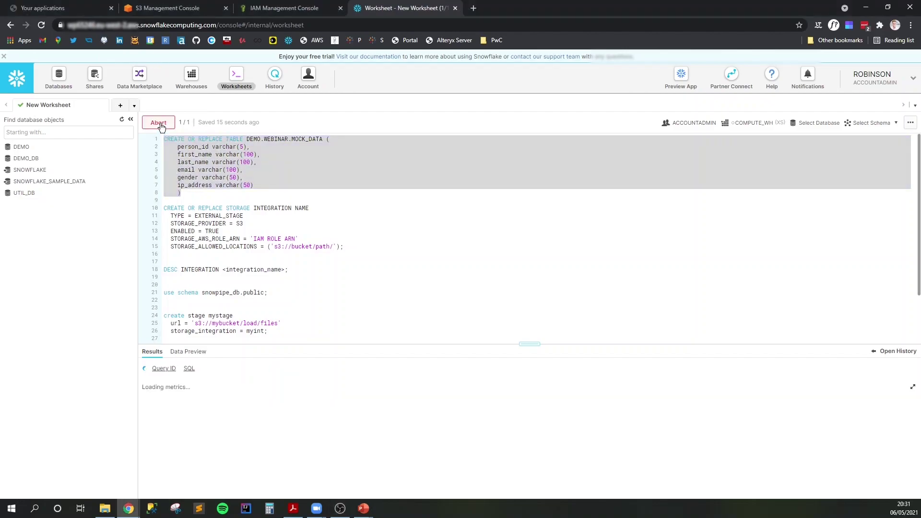
click(198, 193)
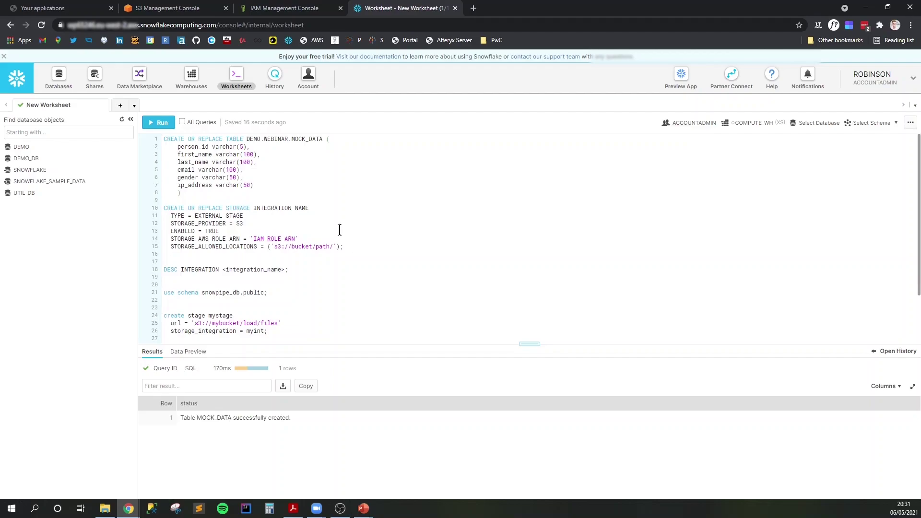
Replace the NAME placeholder in the storage integration statement with Webinar_SI.
click(318, 208)
key(BackSpace)
key(BackSpace)
text(Snowp)
key(BackSpace)
key(BackSpace)
key(BackSpace)
key(BackSpace)
text(ebinar-SI)
key(BackSpace)
key(BackSpace)
key(BackSpace)
text(_SI)
Copy the Role ARN of Snowpipe-Webinar-Role from the IAM console and substitute it for the STORAGE_AWS_ROLE_ARN placeholder in the Snowflake worksheet.
drag(257, 217, 178, 215)
click(246, 227)
drag(244, 223, 186, 232)
click(296, 235)
click(290, 6)
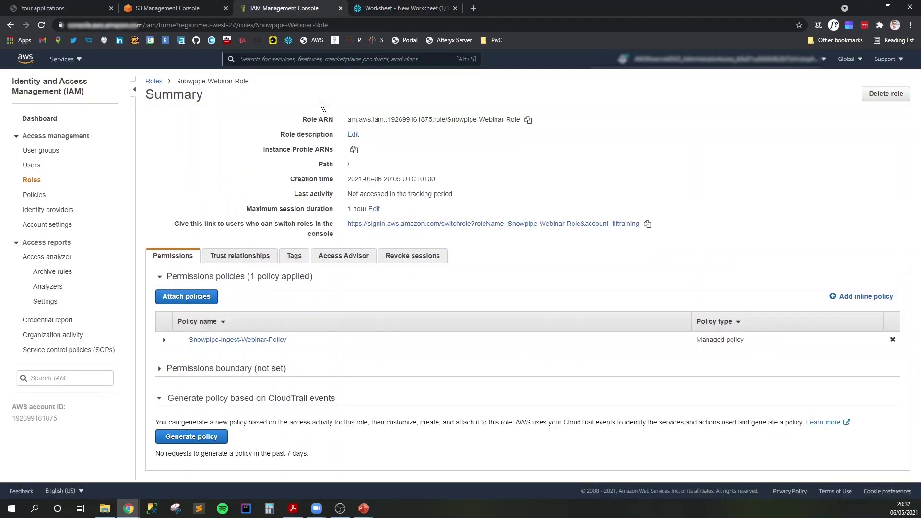
click(526, 121)
click(407, 8)
key(BackSpace)
key(BackSpace)
key(BackSpace)
key(BackSpace)
key(BackSpace)
key(BackSpace)
key(BackSpace)
key(BackSpace)
key(BackSpace)
key(BackSpace)
key(BackSpace)
key(BackSpace)
key(BackSpace)
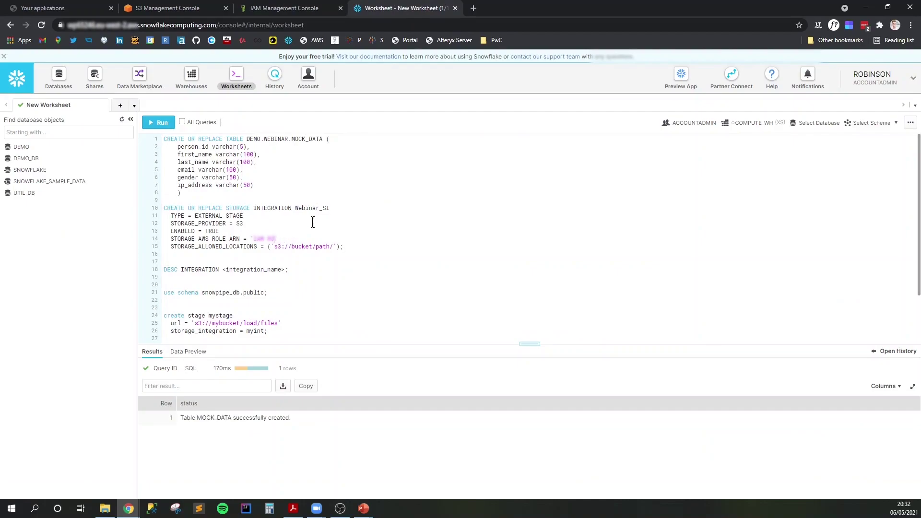
key(ctrl+v)
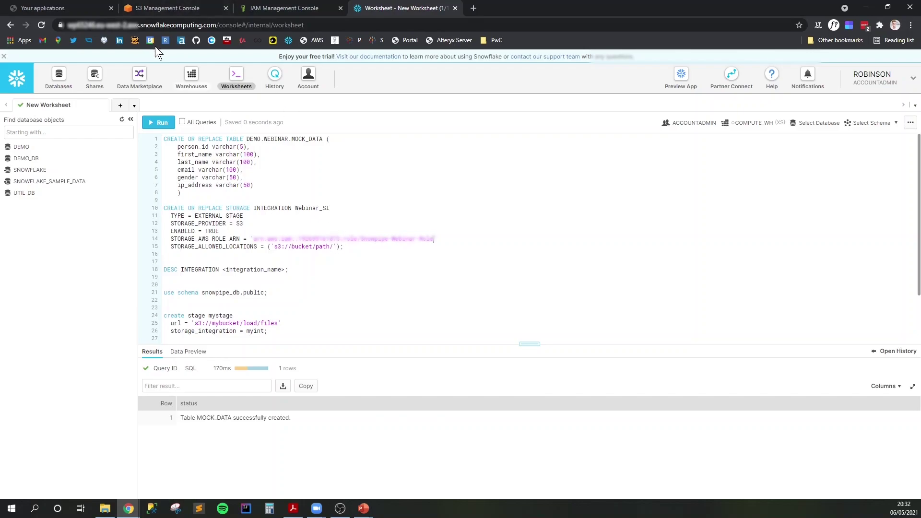
Set STORAGE_ALLOWED_LOCATIONS to the ingest folder's S3 URI copied from the S3 console, s3://snowpipe-bucket-cm/ingest/, and run the storage integration statement.
click(165, 8)
click(872, 108)
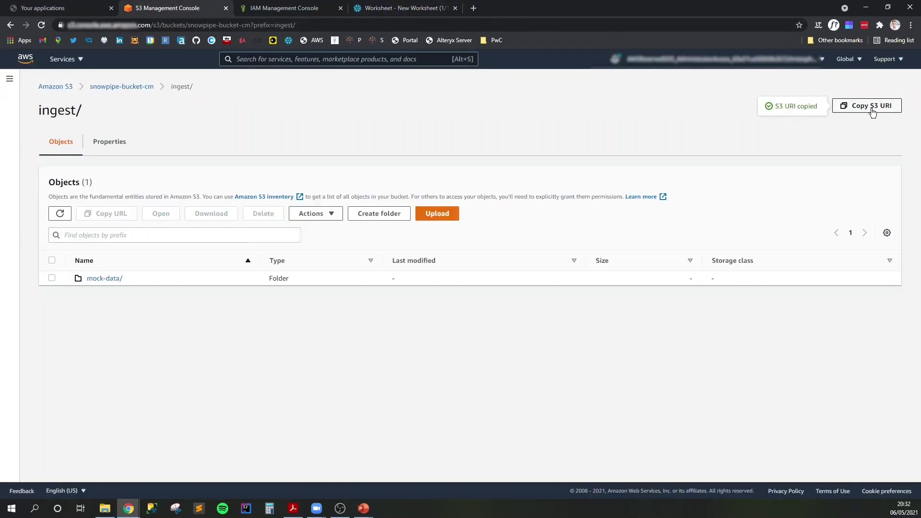
click(386, 7)
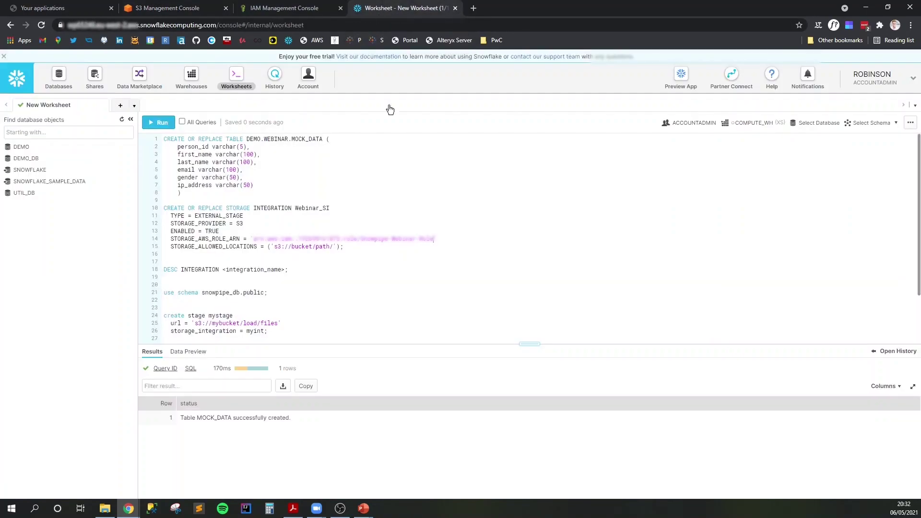
click(334, 247)
key(BackSpace)
key(BackSpace)
key(BackSpace)
key(BackSpace)
key(BackSpace)
key(BackSpace)
key(BackSpace)
key(BackSpace)
key(BackSpace)
key(BackSpace)
key(BackSpace)
key(BackSpace)
key(BackSpace)
key(BackSpace)
key(BackSpace)
key(BackSpace)
key(BackSpace)
key(ctrl+v)
drag(393, 247, 165, 209)
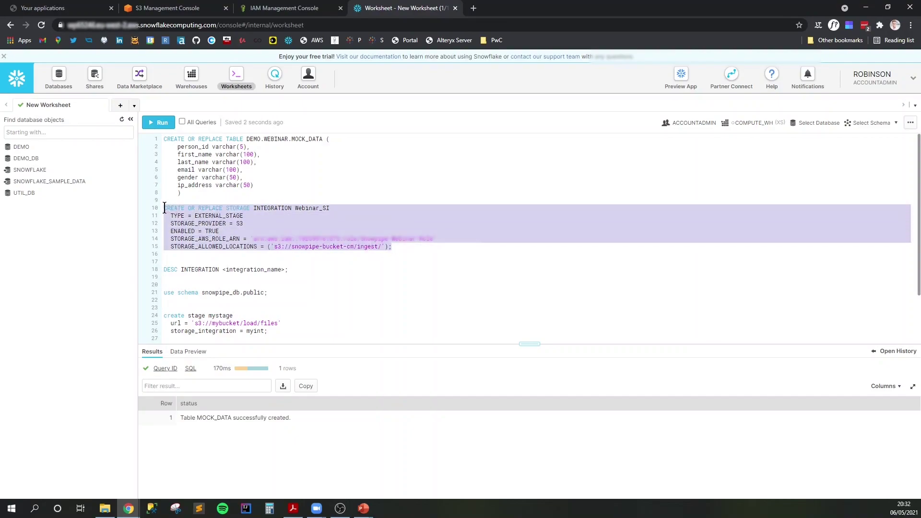
click(162, 126)
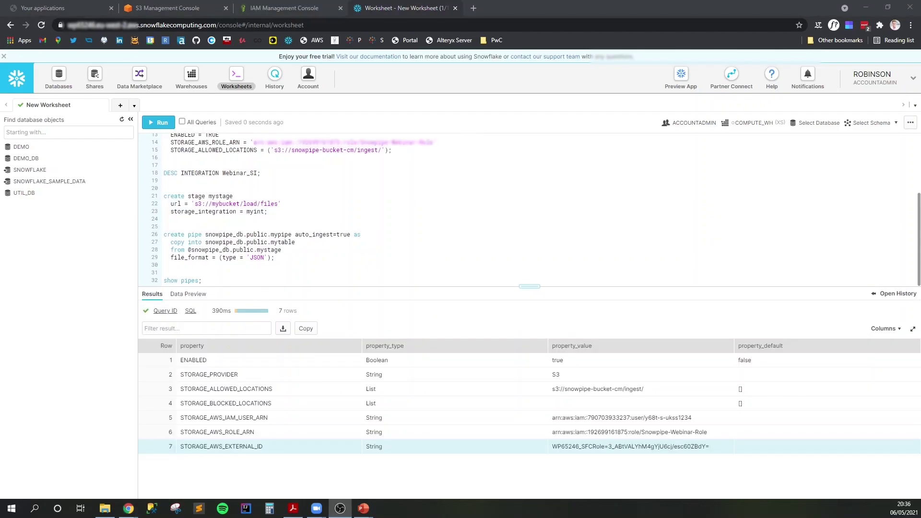
Rename the stage in the create stage statement to webinar_stage.
click(235, 196)
key(BackSpace)
key(BackSpace)
key(BackSpace)
key(BackSpace)
key(BackSpace)
key(BackSpace)
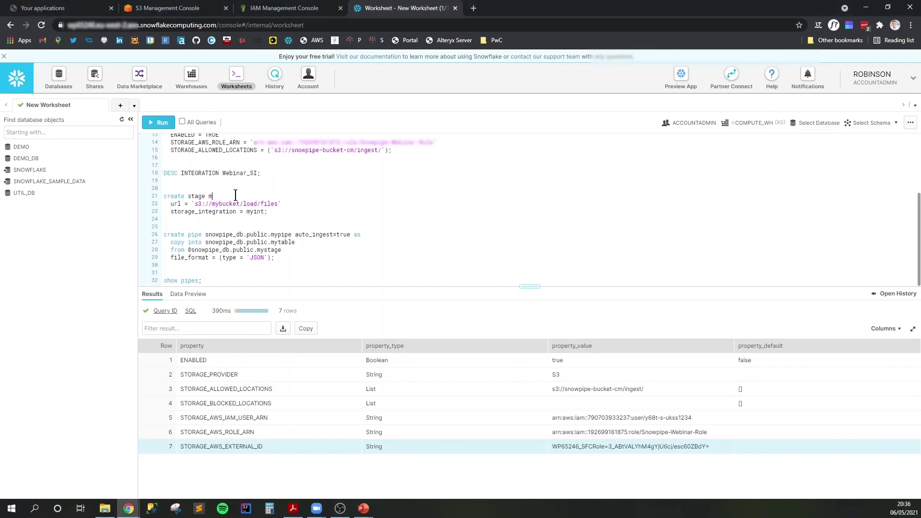
text(webinar_stage)
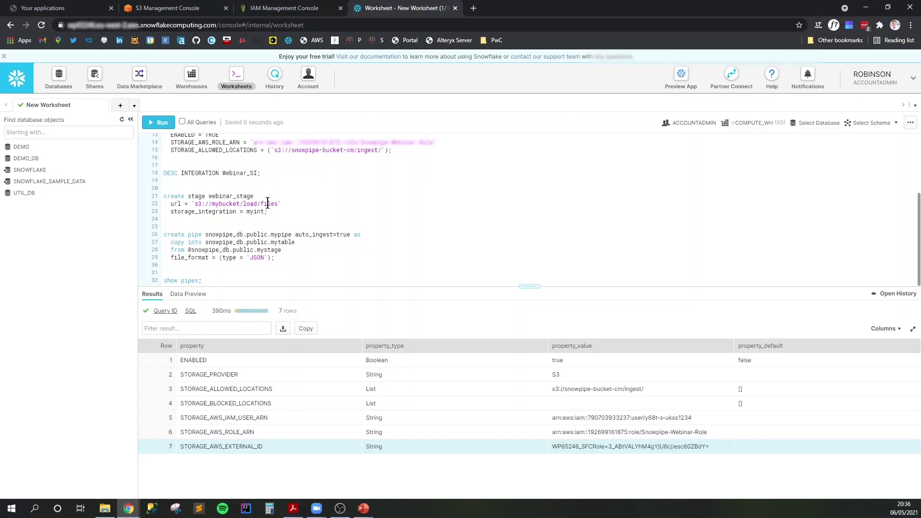
Copy the ingest folder's S3 URI from the S3 console and set the stage url to s3://snowpipe-bucket-cm/ingest/.
click(182, 9)
click(859, 108)
click(367, 7)
drag(277, 204, 194, 204)
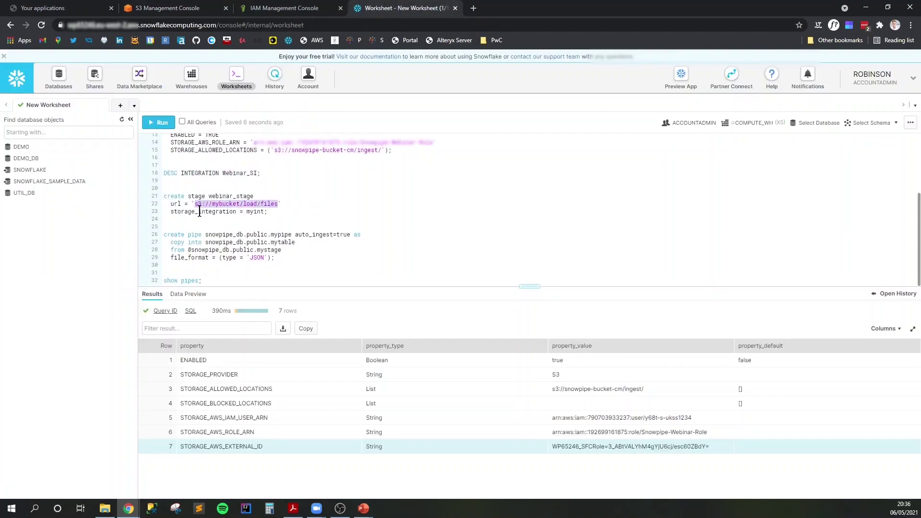
key(ctrl+v)
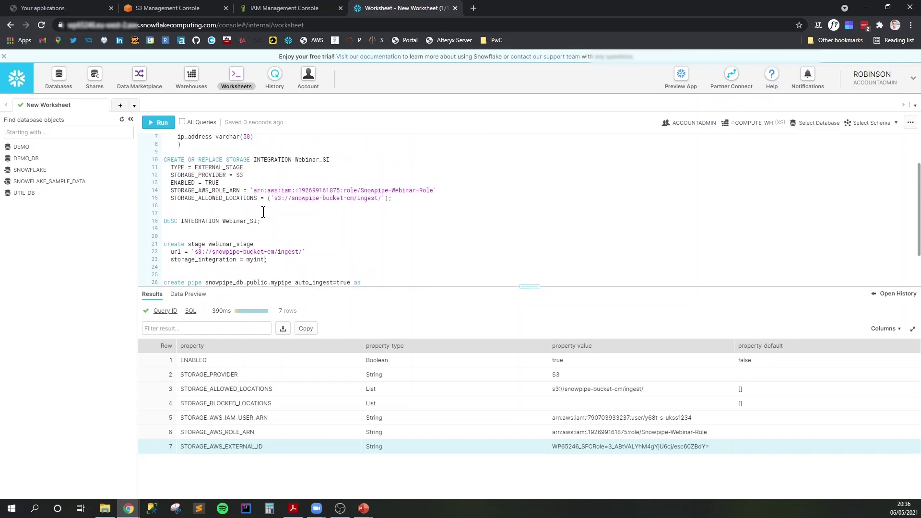
Set the stage's storage_integration to Webinar_SI and try to run the create stage statement.
click(263, 213)
key(BackSpace)
key(BackSpace)
key(BackSpace)
key(BackSpace)
key(BackSpace)
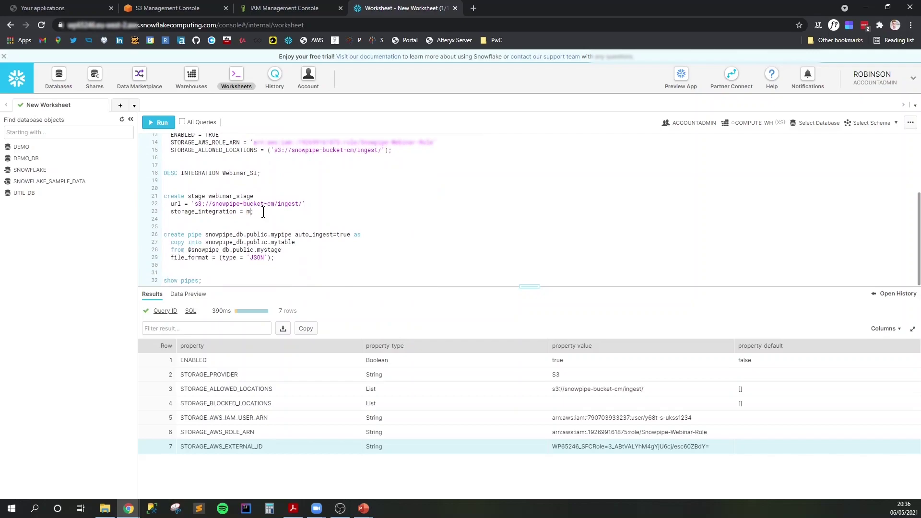
text(Webinar_SI)
drag(286, 212, 162, 199)
click(162, 124)
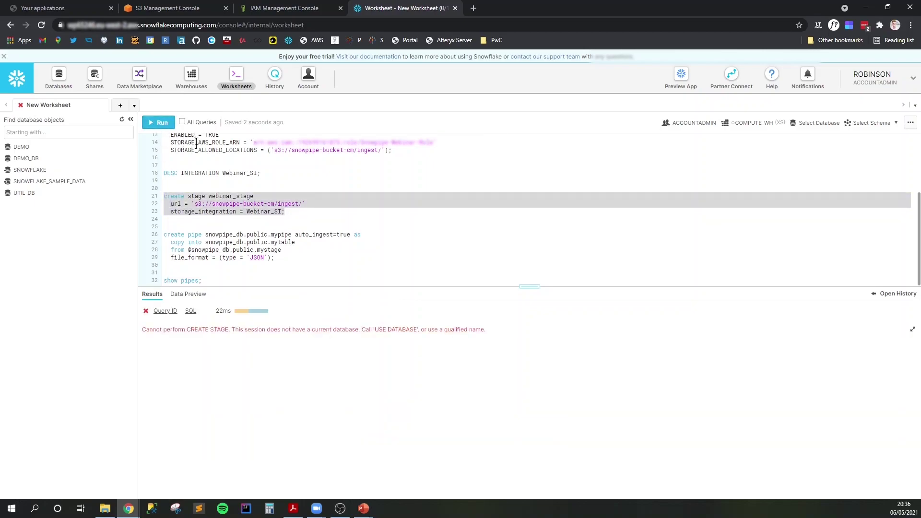
Qualify the stage name as DEMO.WEBINAR.webinar_stage and run the create stage statement.
click(251, 197)
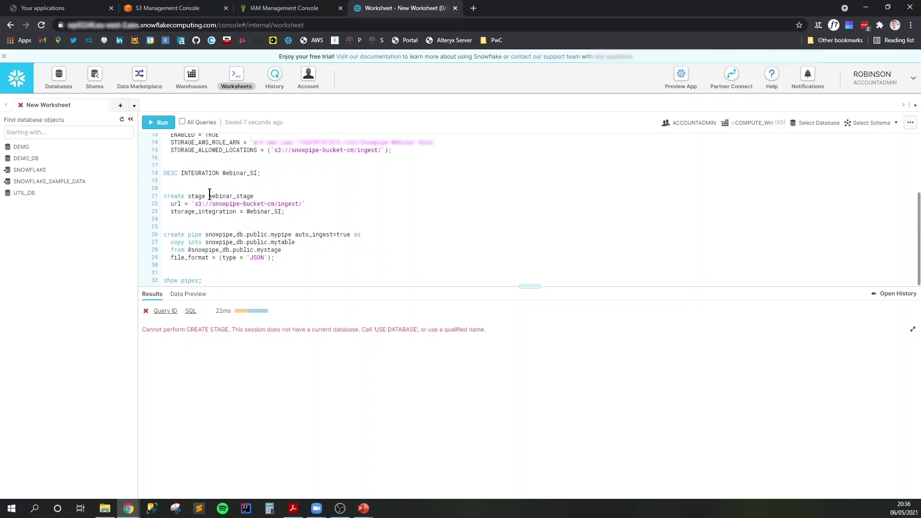
click(210, 195)
text(DEMO.WEBINAR.)
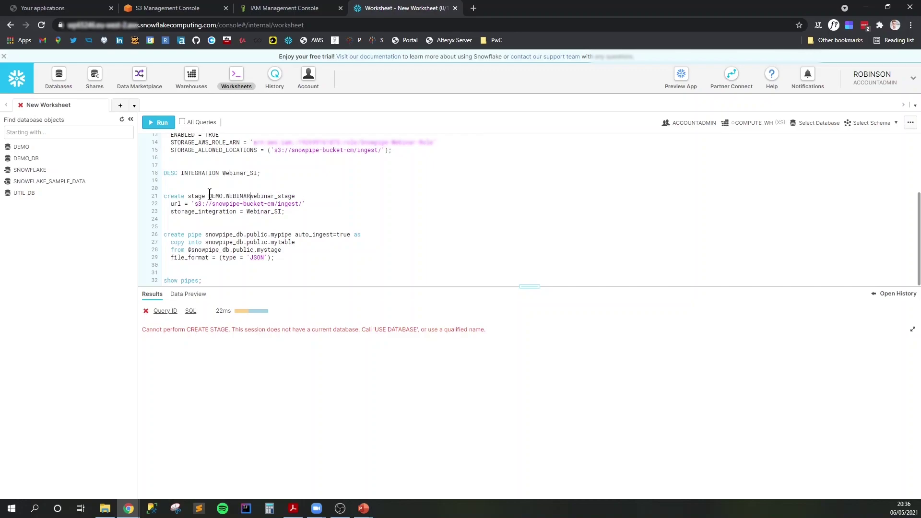
drag(286, 212, 163, 196)
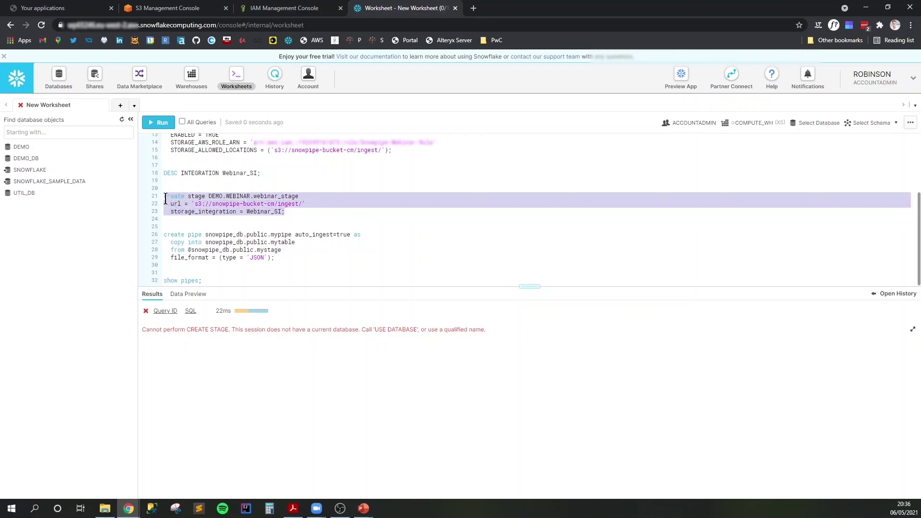
click(159, 124)
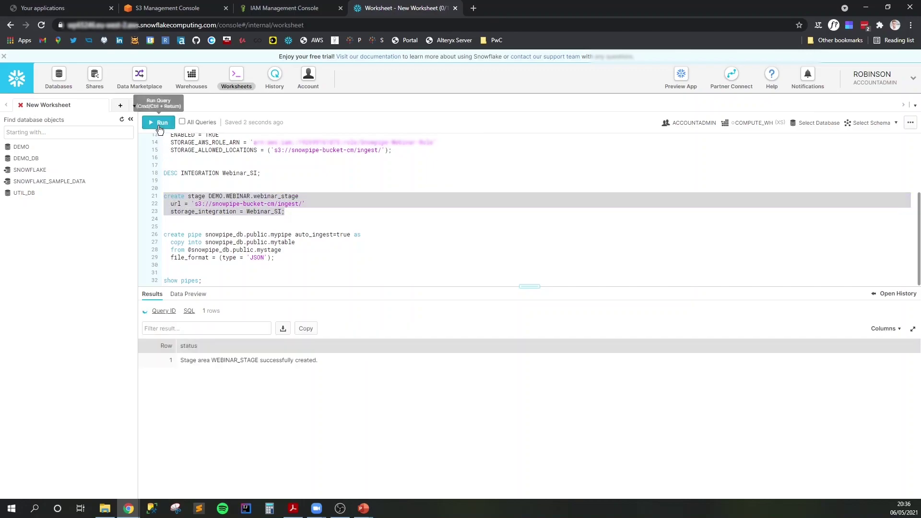
click(291, 213)
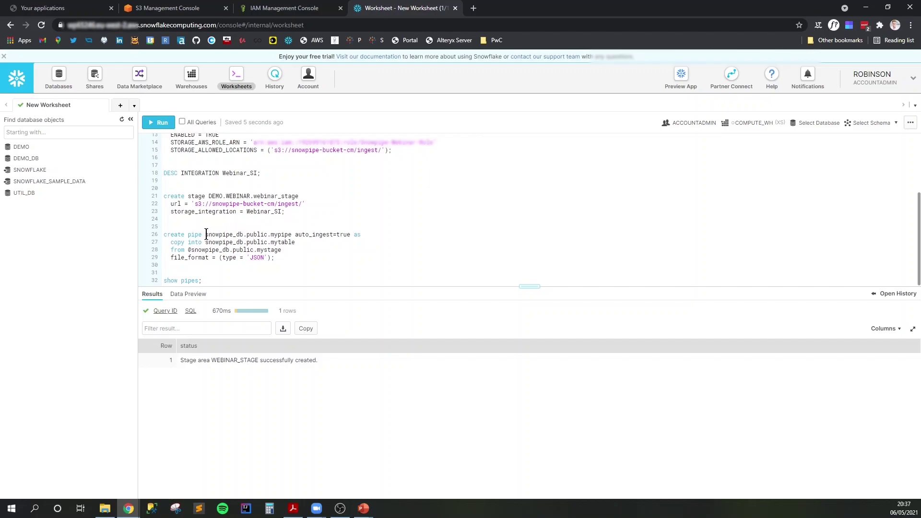
Replace the pipe name in the create pipe statement with DEMO.WEBINAR.WEBINAR_PIPE.
drag(206, 234, 292, 235)
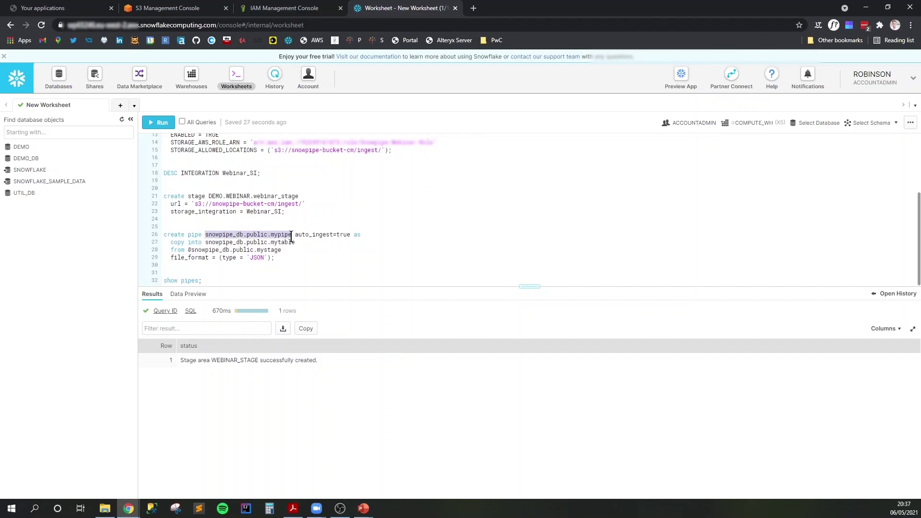
text(DEMO.WEBI)
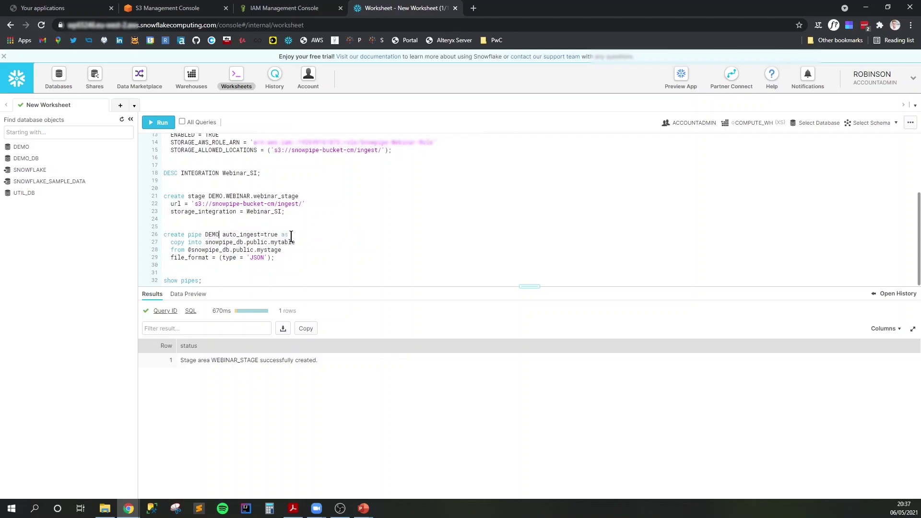
text(NAR.WEBI)
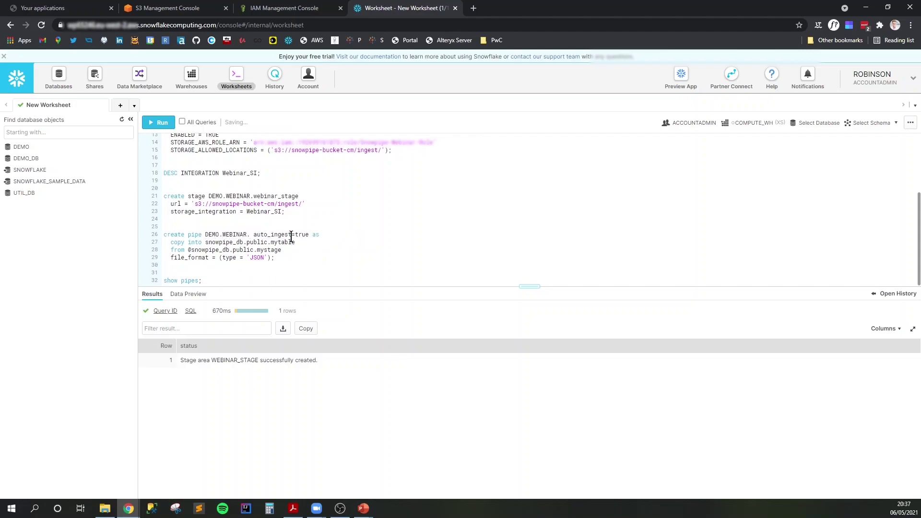
text(NAR_PIPE)
drag(295, 235, 350, 234)
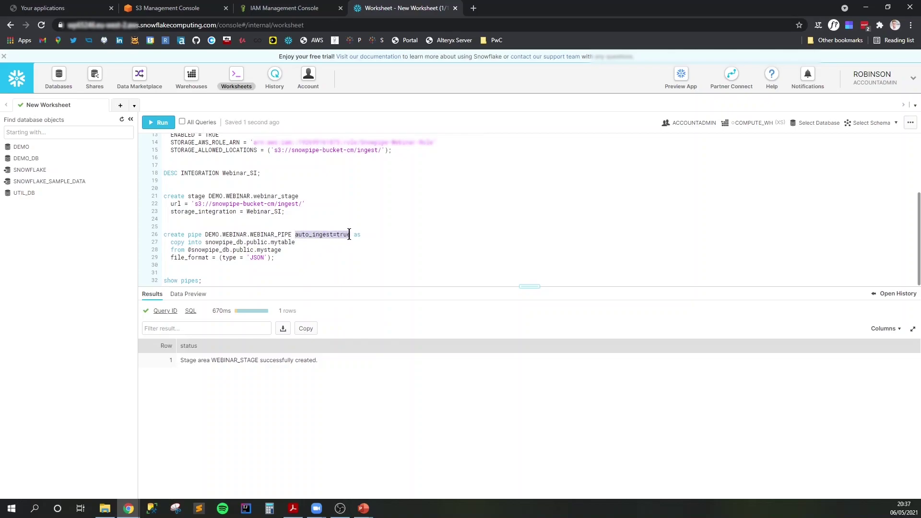
Change the pipe's copy into target table to DEMO.WEBINAR.MOCK_DATA.
click(305, 243)
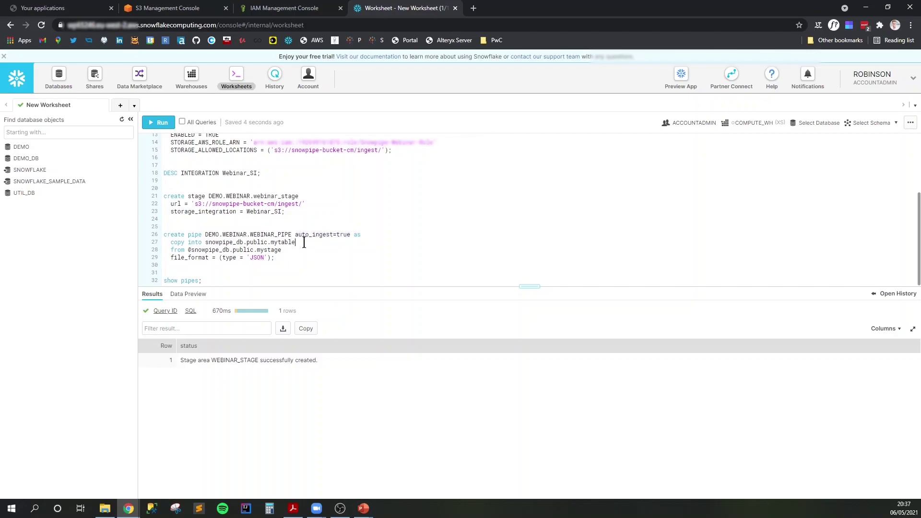
key(BackSpace)
key(BackSpace)
key(BackSpace)
key(BackSpace)
key(BackSpace)
key(BackSpace)
key(BackSpace)
key(BackSpace)
key(BackSpace)
key(BackSpace)
key(BackSpace)
key(BackSpace)
key(BackSpace)
key(BackSpace)
key(BackSpace)
key(BackSpace)
key(BackSpace)
key(BackSpace)
key(BackSpace)
key(BackSpace)
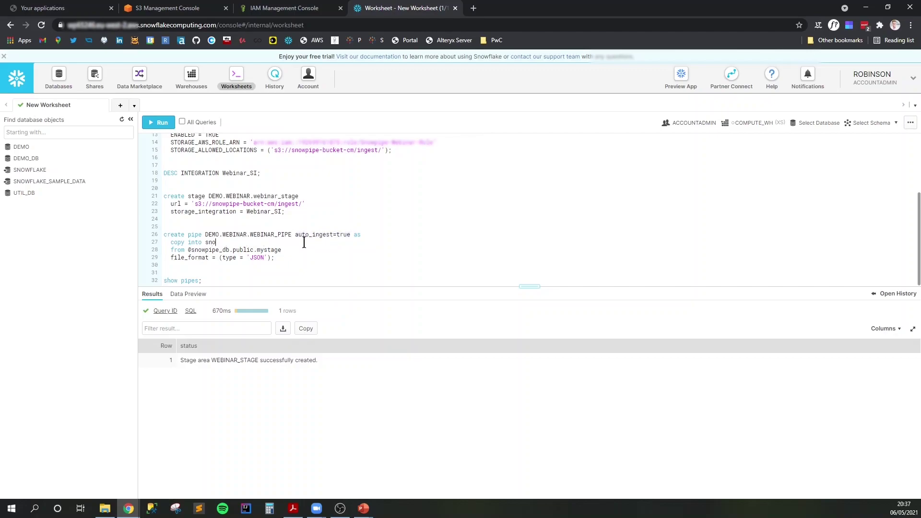
key(BackSpace)
text(DEMO.WEBINAR.)
scroll(288, 211, up, 3)
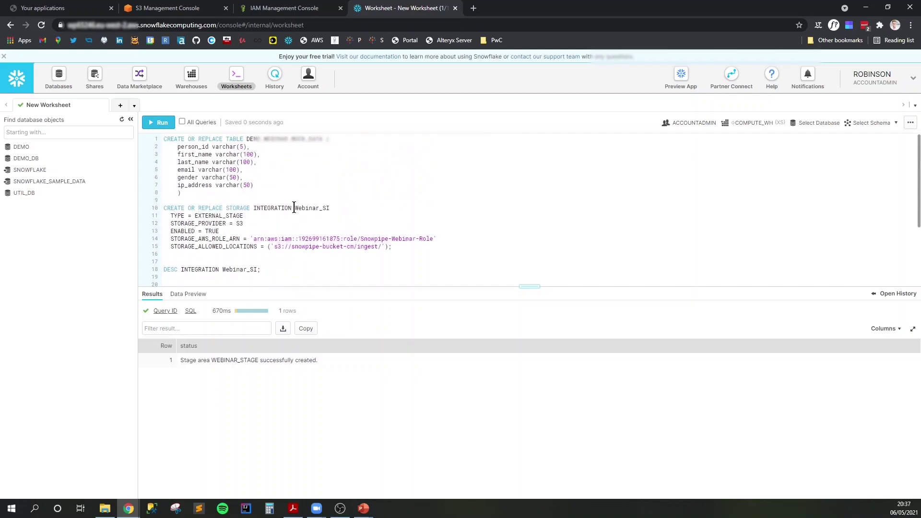
scroll(287, 158, down, 3)
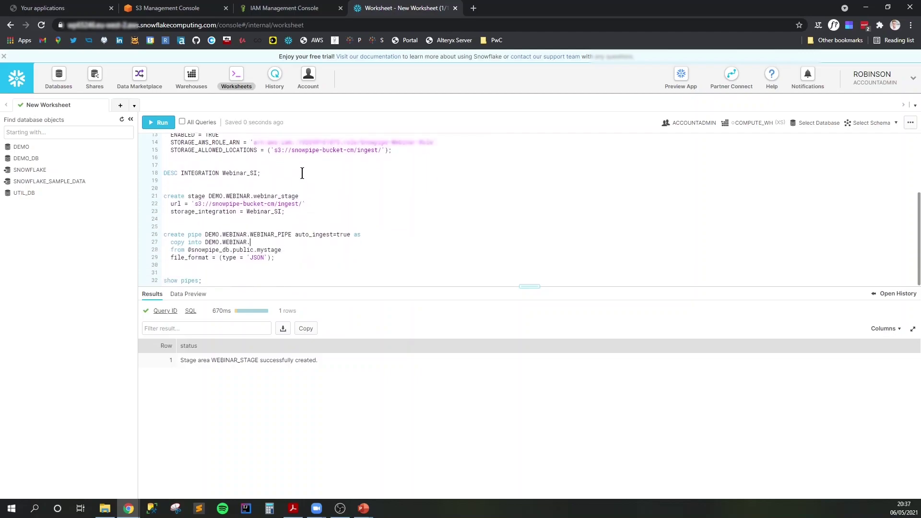
text(MOCK_DATA)
click(286, 250)
key(BackSpace)
key(BackSpace)
key(BackSpace)
key(BackSpace)
key(BackSpace)
key(BackSpace)
key(BackSpace)
key(BackSpace)
key(BackSpace)
key(BackSpace)
key(BackSpace)
key(BackSpace)
key(BackSpace)
key(BackSpace)
key(BackSpace)
key(BackSpace)
key(BackSpace)
key(BackSpace)
key(BackSpace)
key(BackSpace)
key(BackSpace)
key(BackSpace)
key(BackSpace)
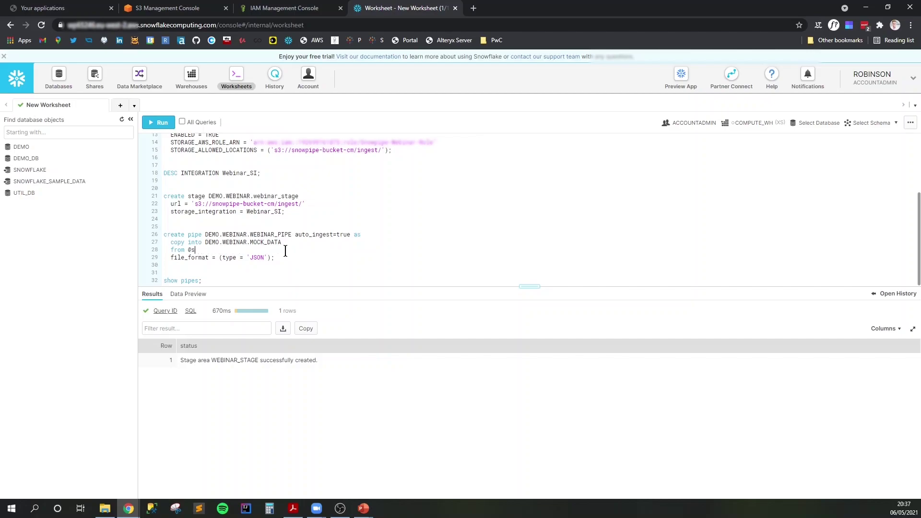
text(DEMO.WEBINAR.WEBINAR_STAGE)
Set the pipe's file format type to CSV and run the create pipe statement.
click(264, 259)
key(BackSpace)
key(BackSpace)
key(BackSpace)
key(BackSpace)
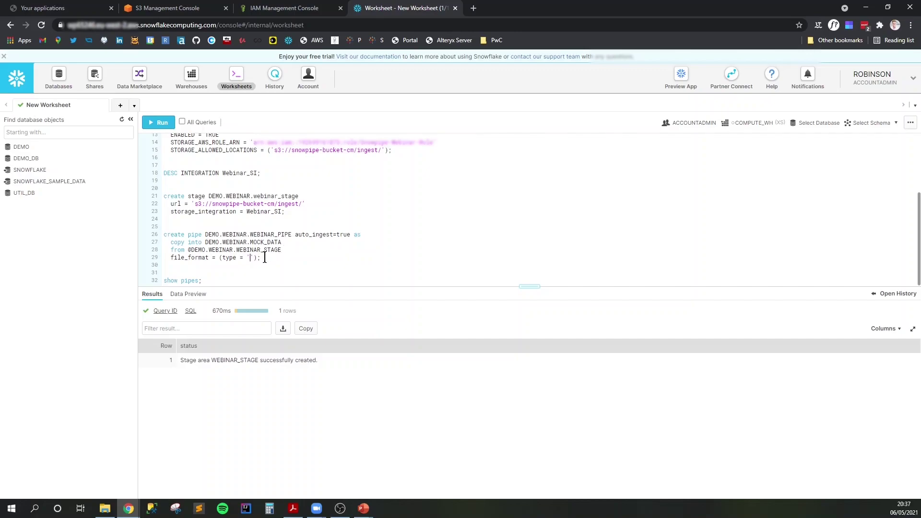
text(CSV)
drag(277, 257, 164, 233)
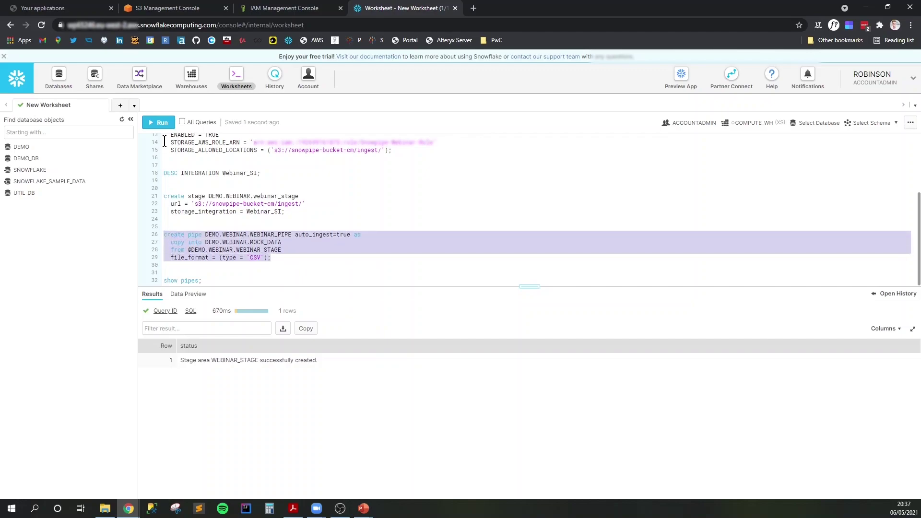
click(162, 123)
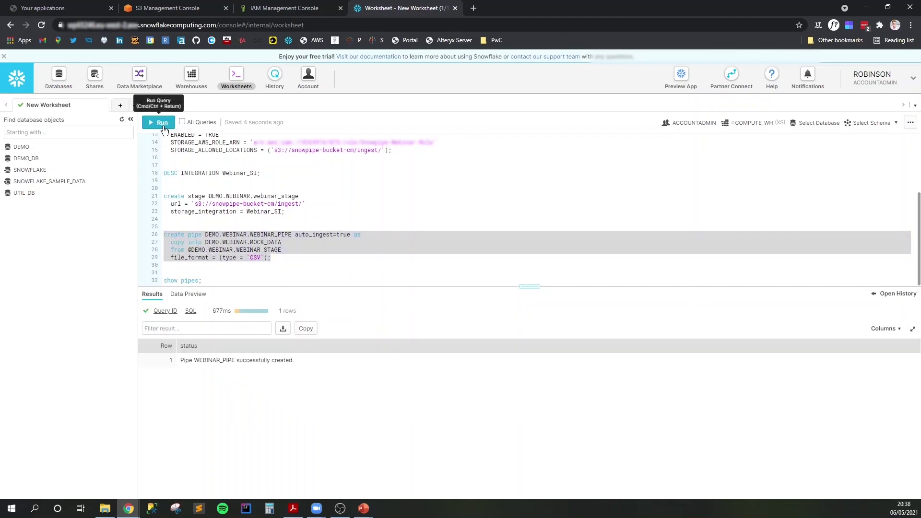
Run the show pipes statement to list the pipes and their notification channels.
click(289, 260)
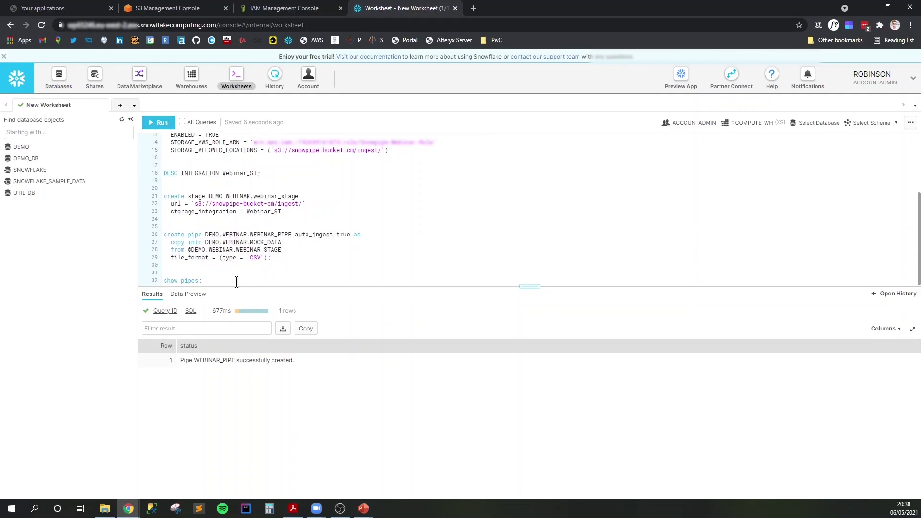
drag(211, 281, 160, 281)
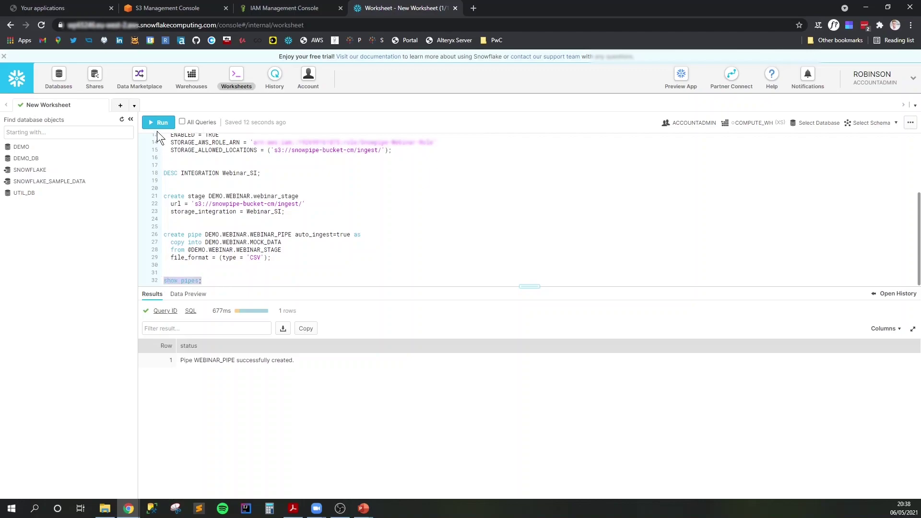
click(158, 124)
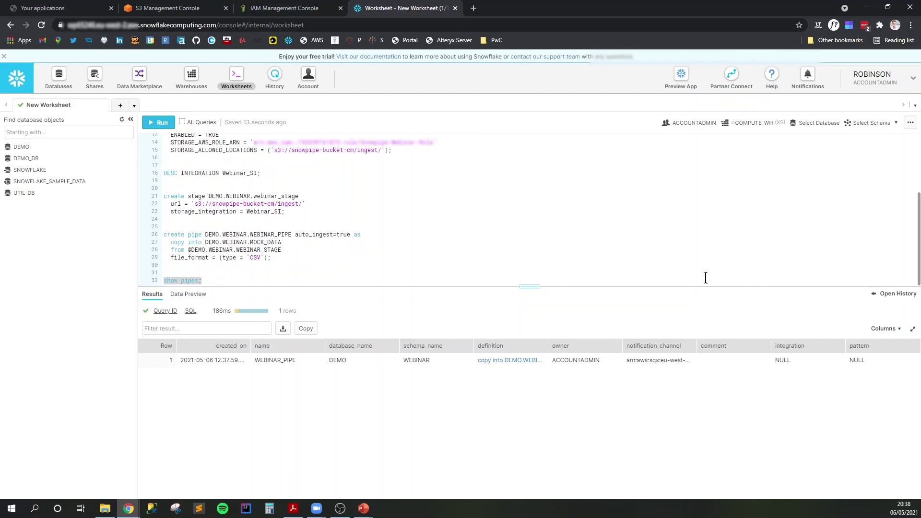
Widen the notification_channel column in the show pipes results to reveal the full ARN.
drag(696, 349, 802, 349)
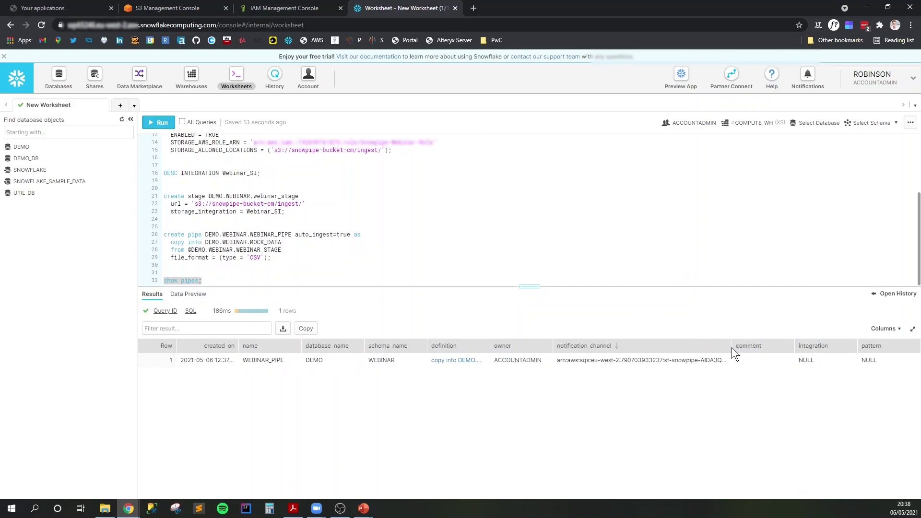
drag(732, 346, 763, 345)
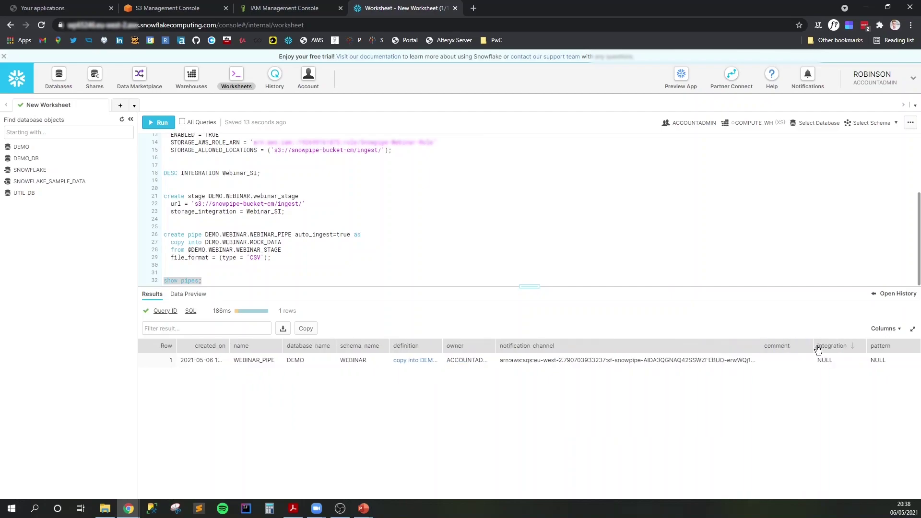
drag(831, 350, 833, 350)
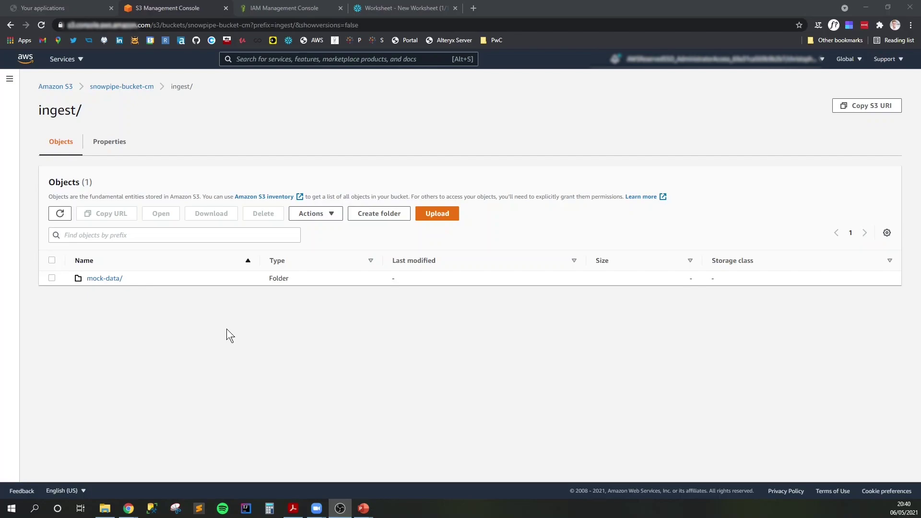
Switch to the S3 console and start creating an event notification in the properties of snowpipe-bucket-cm.
click(136, 86)
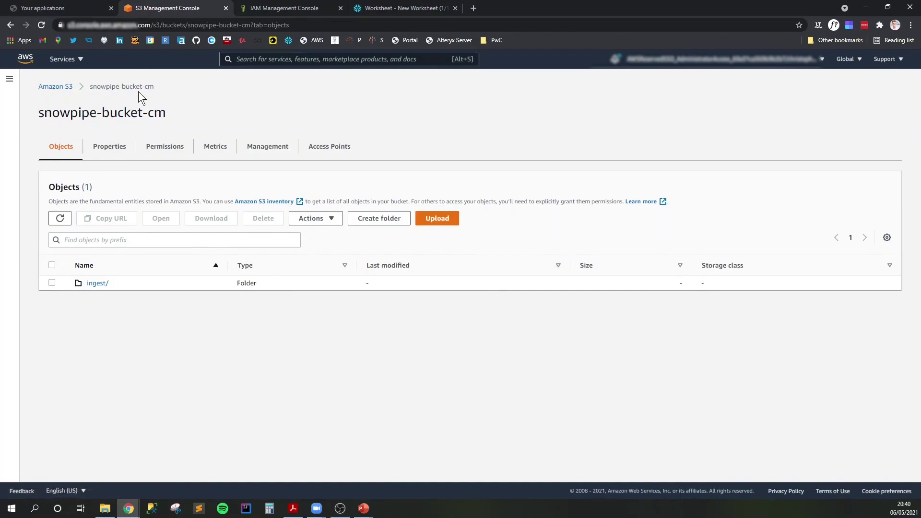
click(121, 151)
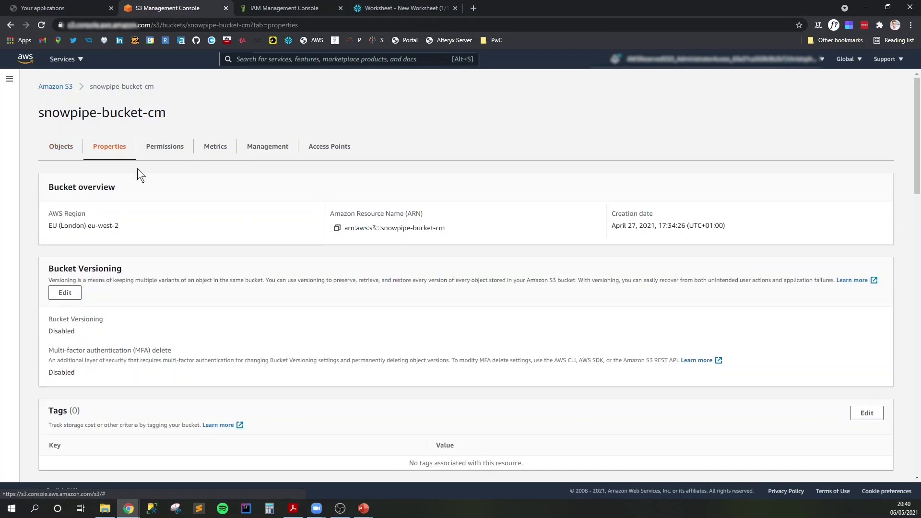
scroll(173, 195, down, 4)
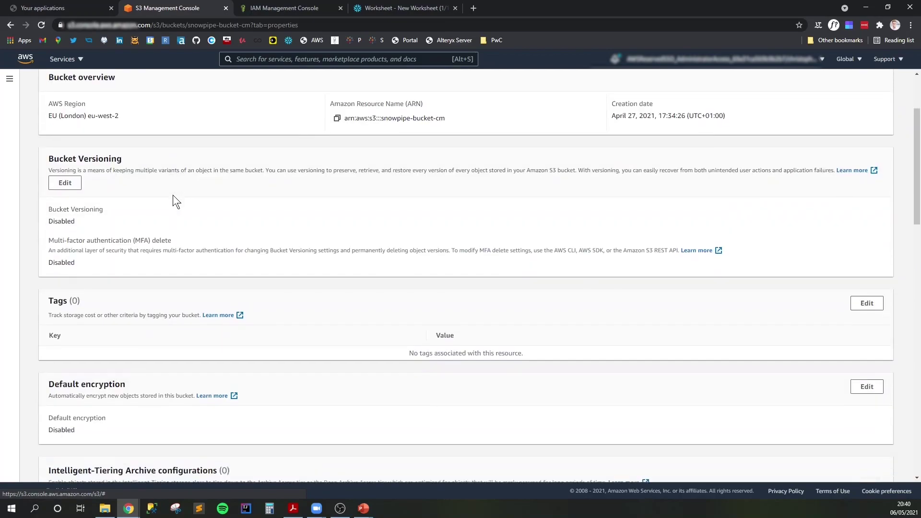
scroll(173, 194, up, 1)
scroll(173, 195, down, 4)
scroll(173, 195, down, 6)
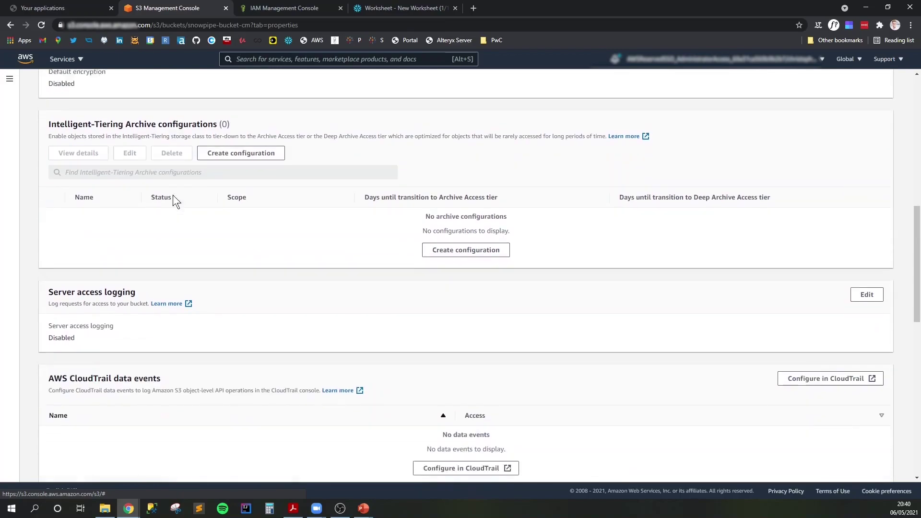
scroll(173, 195, down, 2)
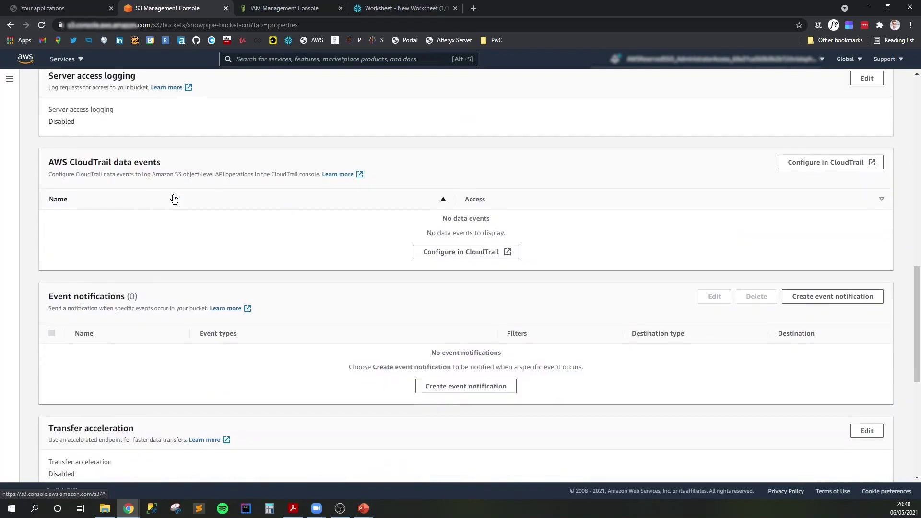
scroll(174, 197, down, 1)
click(443, 341)
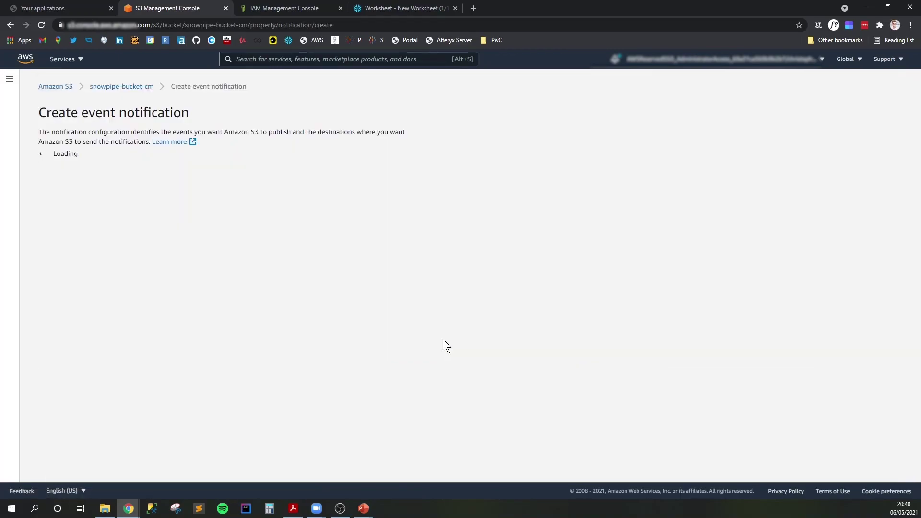
Name the event notification Webinar_Event_Notif and enable all object create events for it.
click(94, 209)
text(Webinar_Event_Notif)
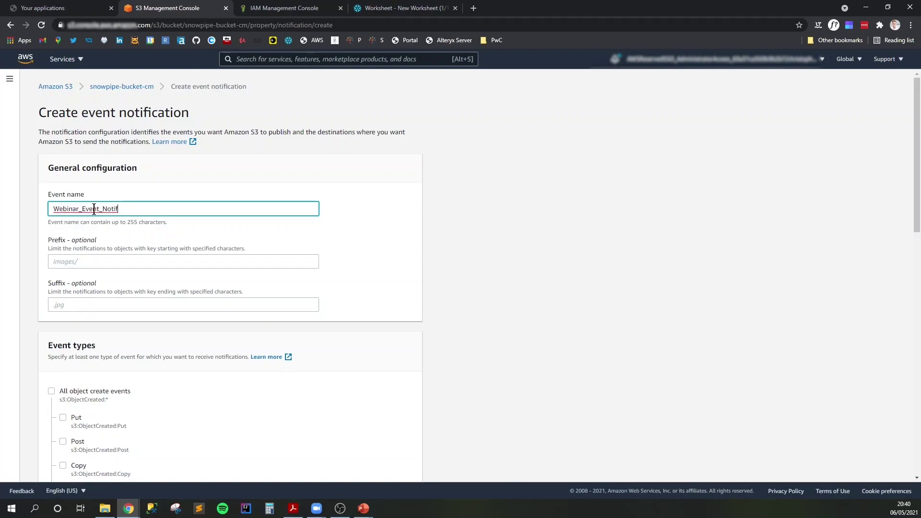
scroll(309, 207, down, 1)
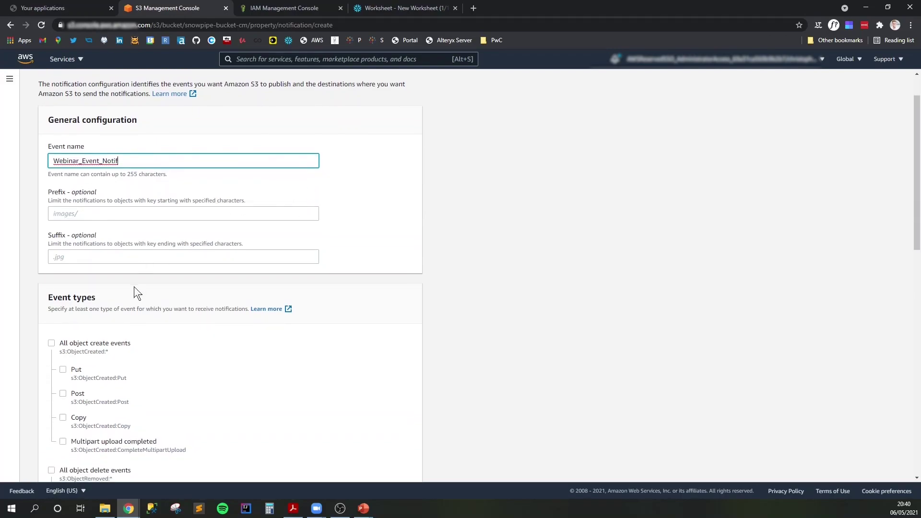
click(51, 343)
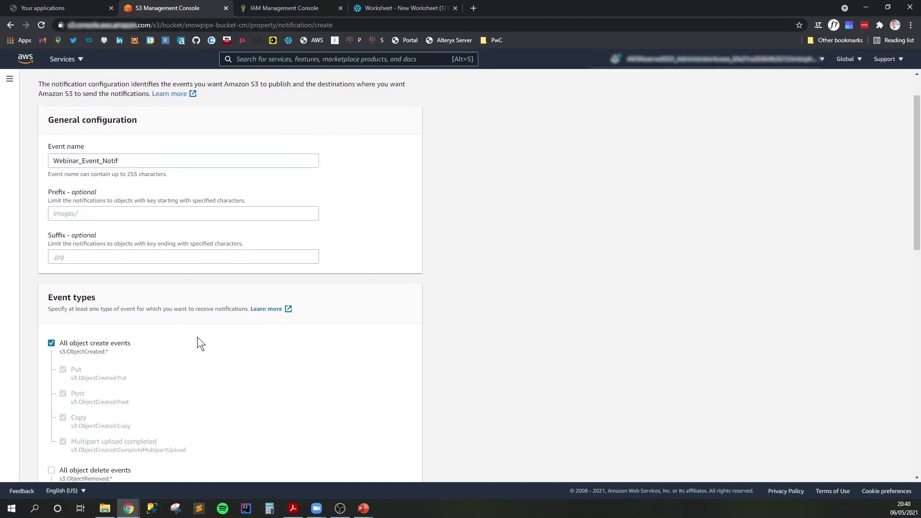
Set the notification's destination to an SQS queue specified by its ARN.
scroll(206, 339, down, 9)
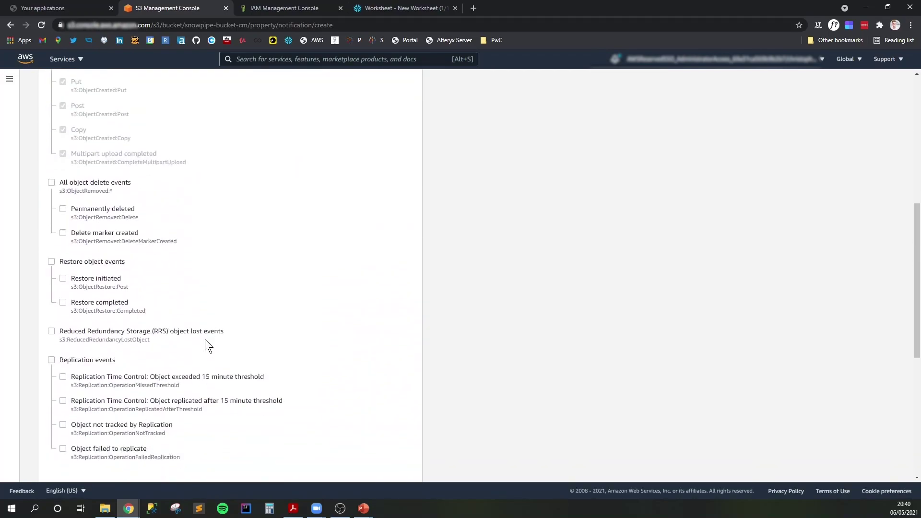
scroll(203, 322, down, 1)
scroll(202, 307, down, 3)
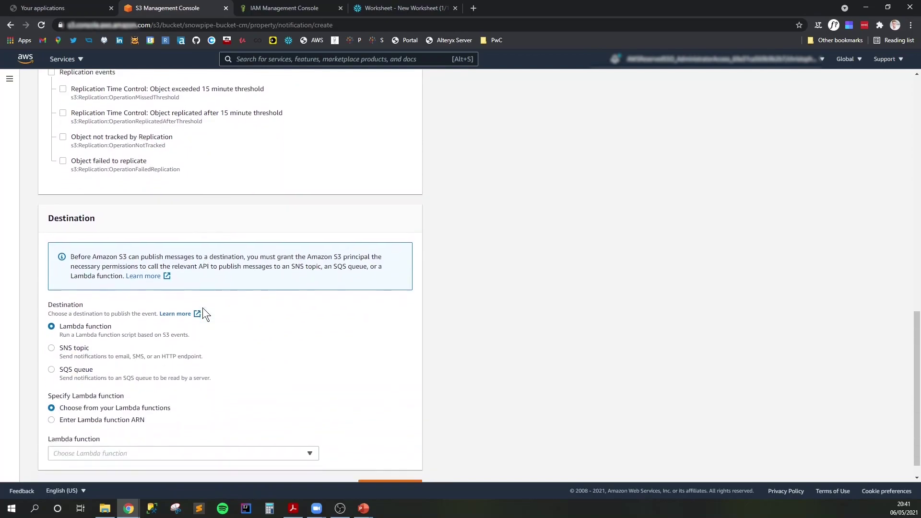
click(82, 347)
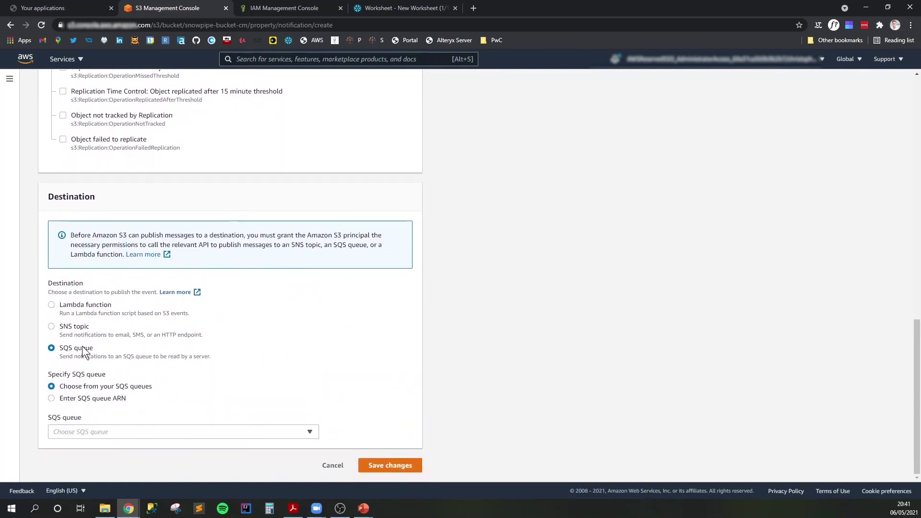
click(89, 399)
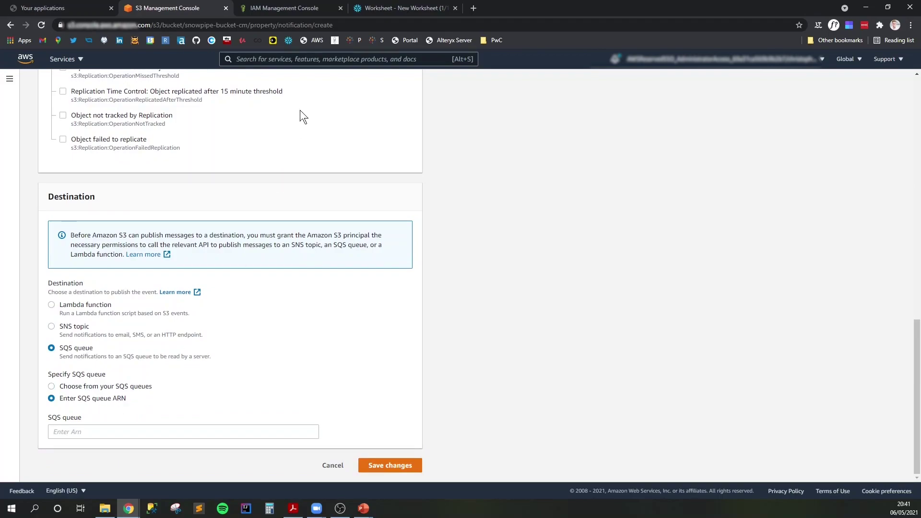
Switch to the Snowflake worksheet and copy the full notification channel ARN of WEBINAR_PIPE.
click(374, 12)
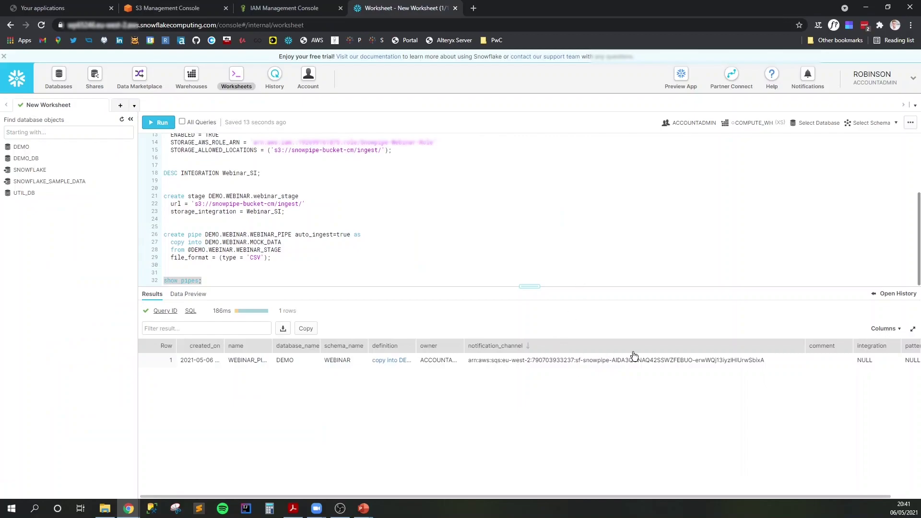
drag(766, 360, 466, 361)
right_click(482, 361)
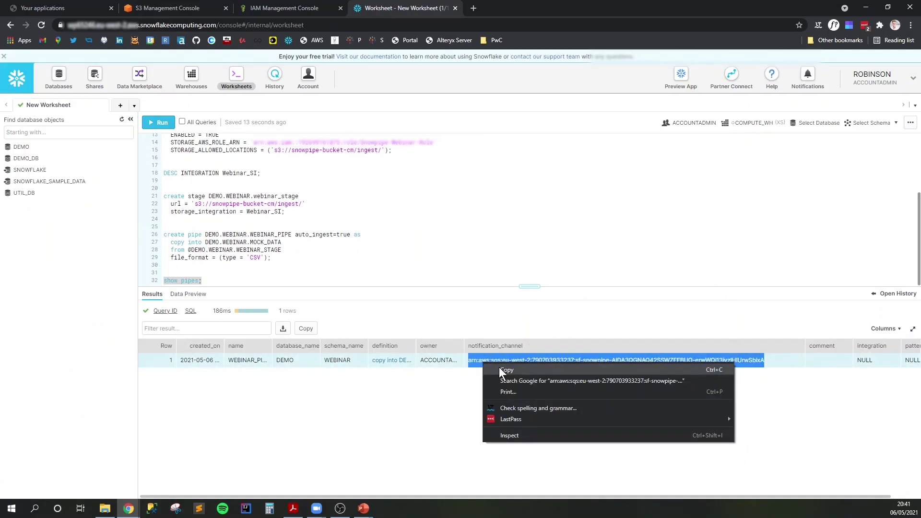
click(499, 368)
Return to the S3 console, paste the copied ARN as the SQS queue and save the event notification.
click(159, 8)
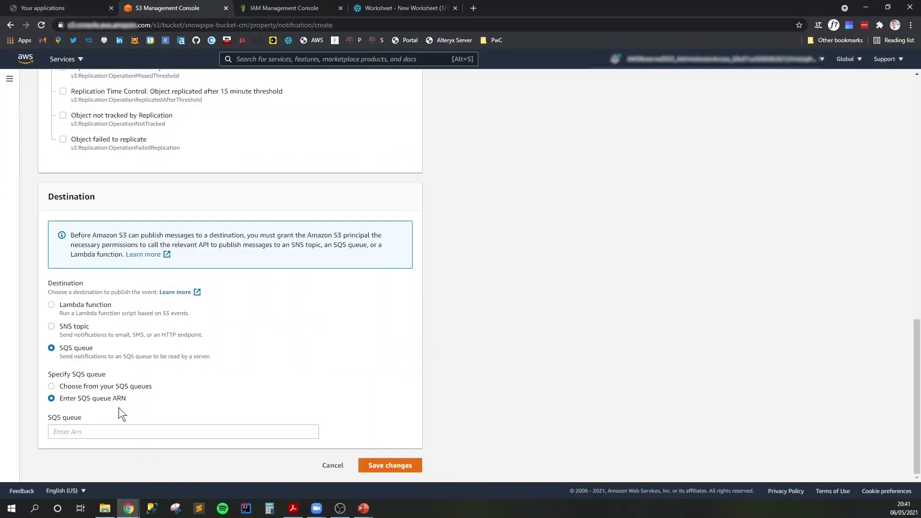
click(113, 425)
key(ctrl+v)
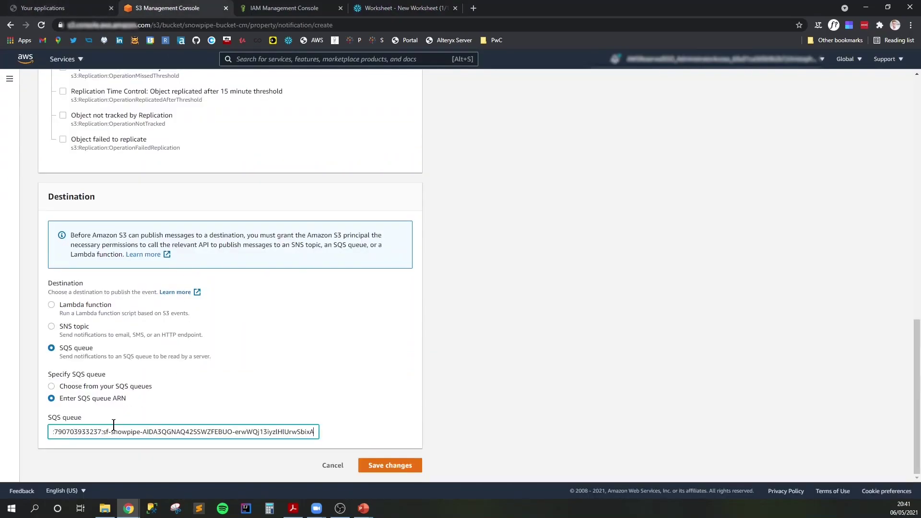
click(384, 464)
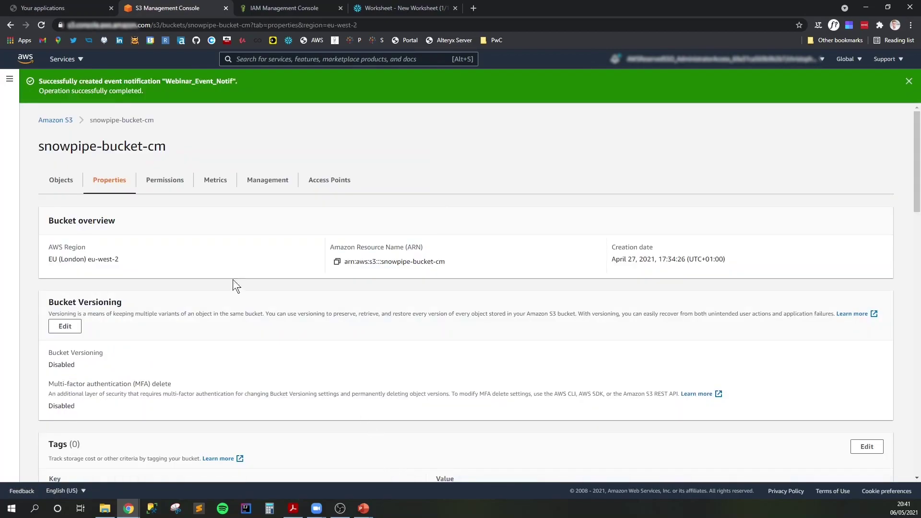
Upload MOCK_DATA.csv from the local file explorer to the bucket's ingest/mock-data/ folder.
click(61, 180)
click(102, 283)
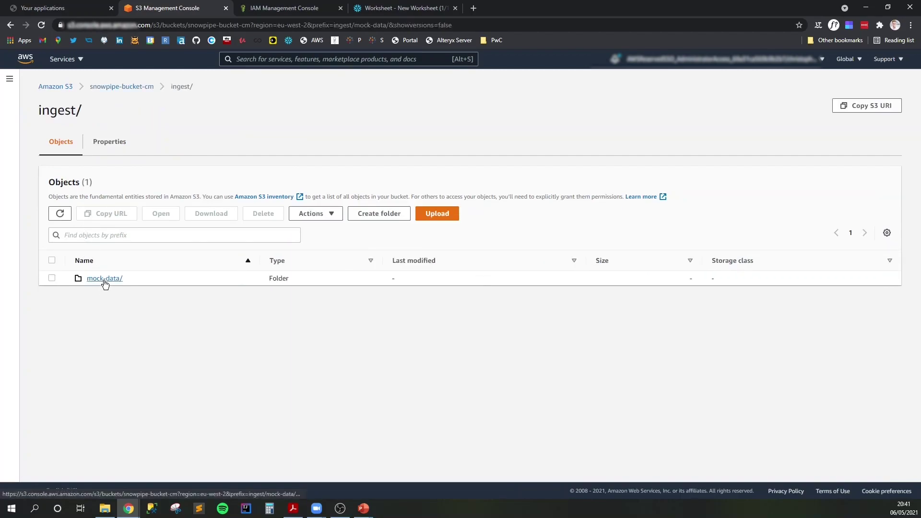
click(104, 280)
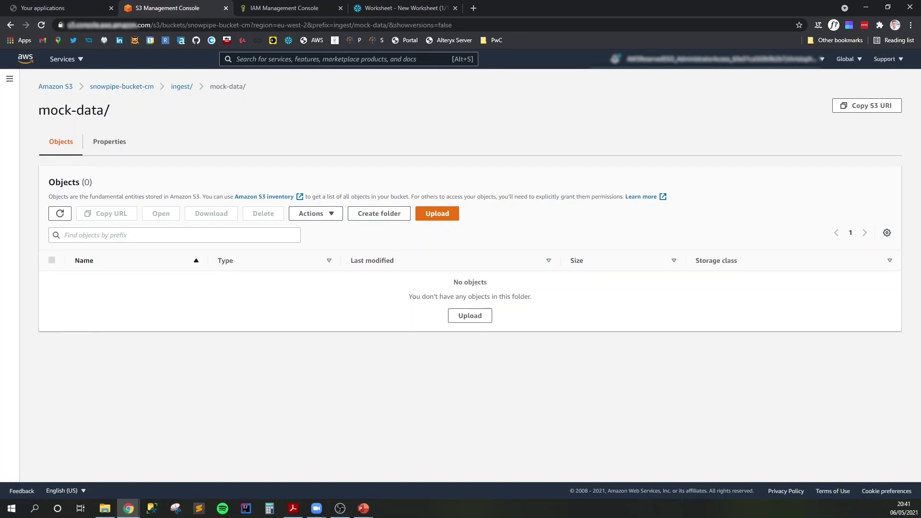
click(105, 508)
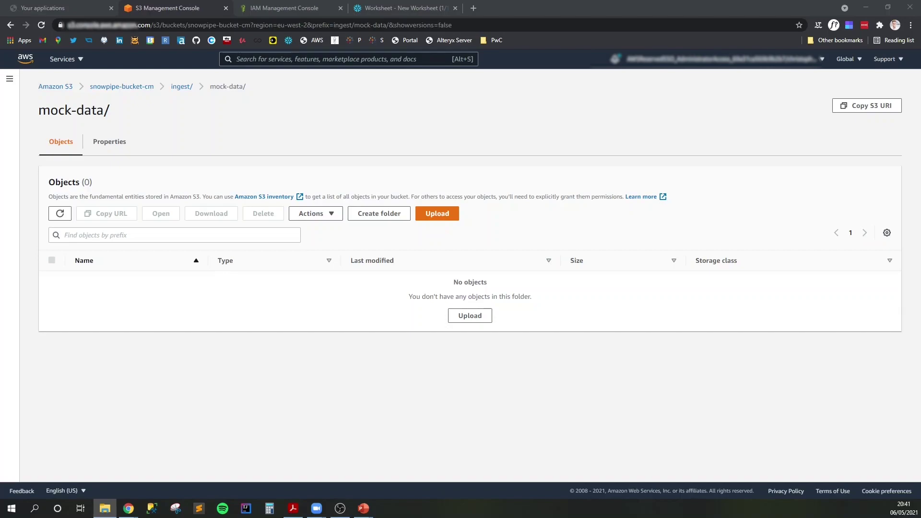
drag(0, 273, 369, 306)
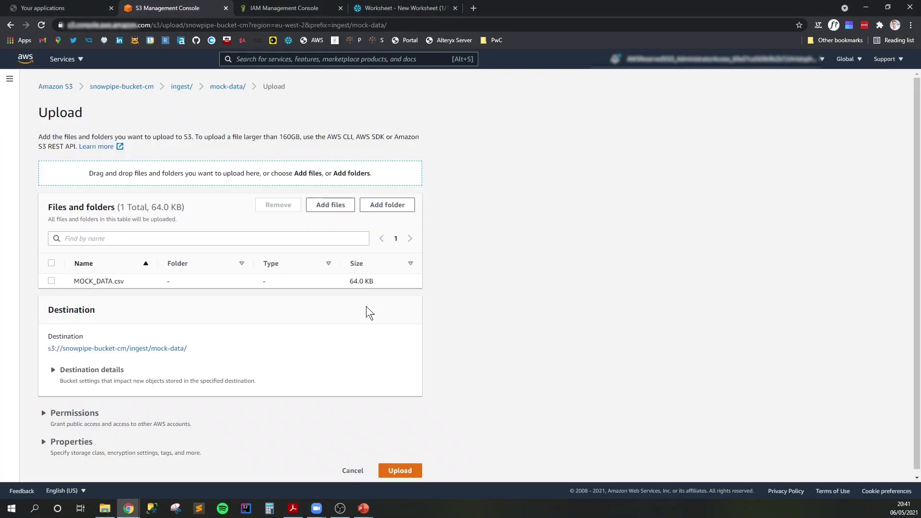
scroll(359, 312, down, 1)
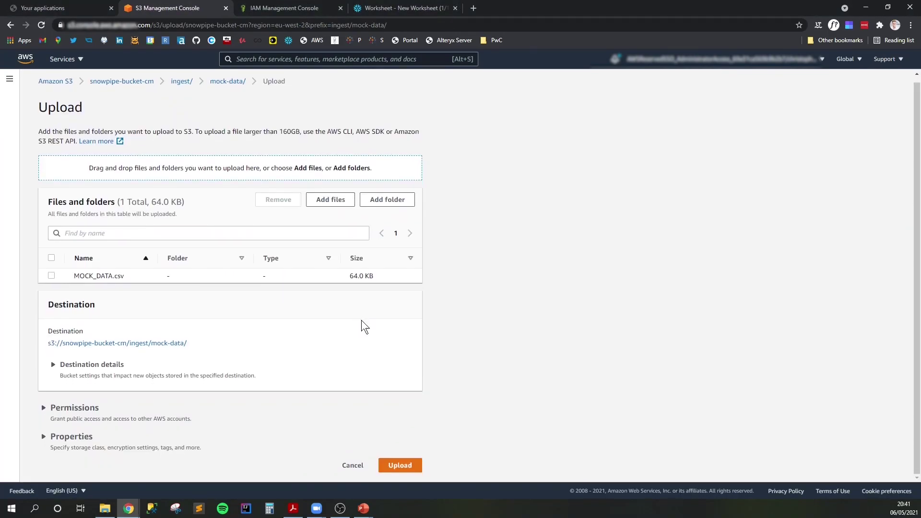
click(398, 465)
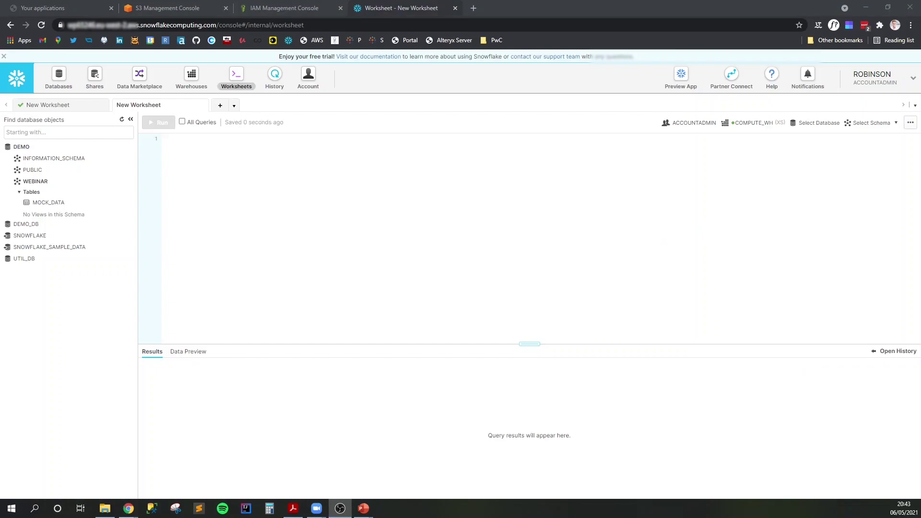
Write and run a query in the empty Snowflake worksheet selecting all columns from DEMO.WEBINAR.MOCK_DATA.
click(237, 160)
text(sel)
key(BackSpace)
key(BackSpace)
key(BackSpace)
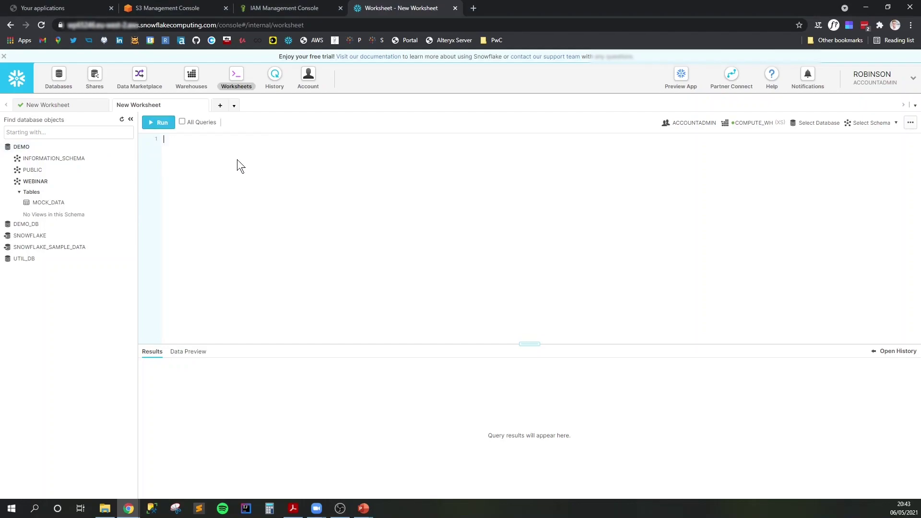
text(SELECT *)
key(Return)
text(FROM DEMO.WEBINAR.MOCK_D)
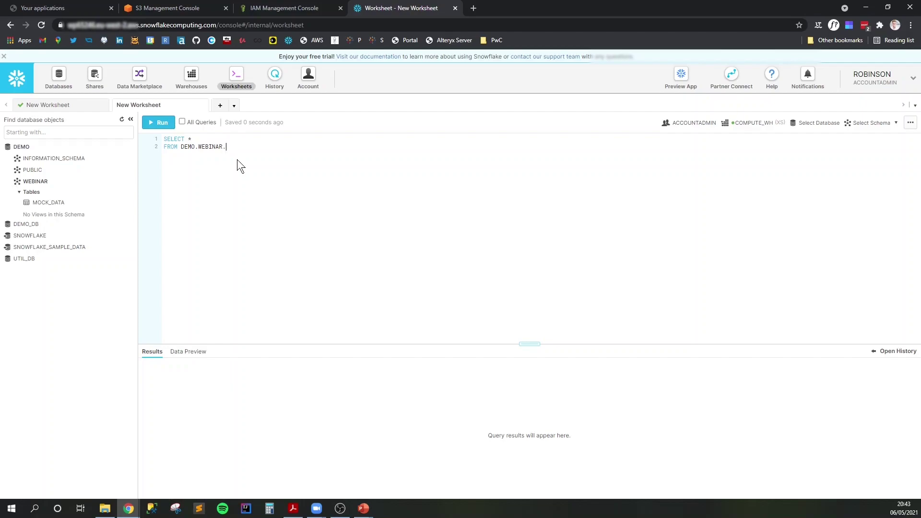
text(ATA;)
click(165, 125)
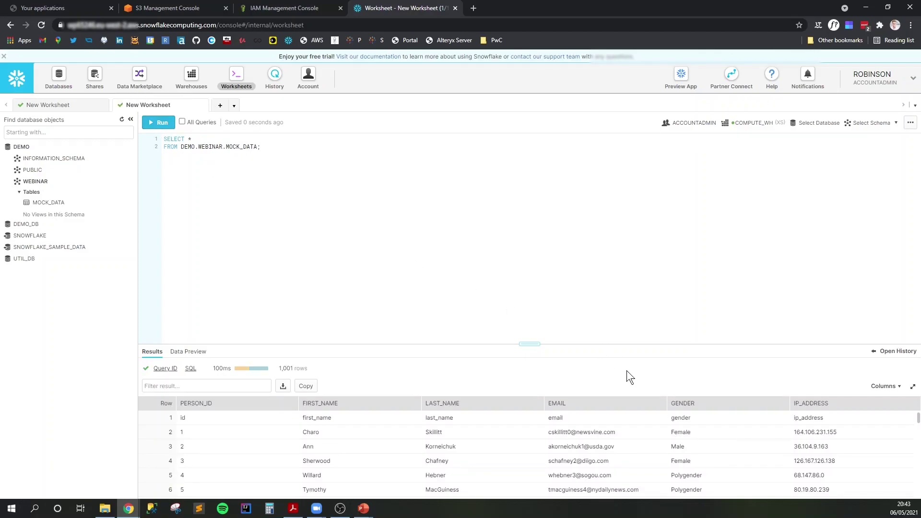
Examine the first row of the query results against the table's column names.
drag(183, 419, 347, 419)
drag(424, 419, 705, 416)
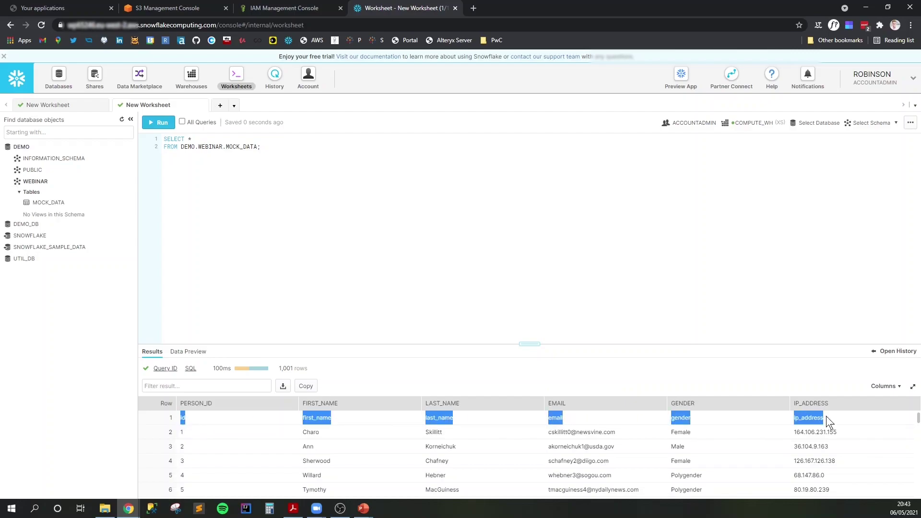
drag(843, 416, 843, 416)
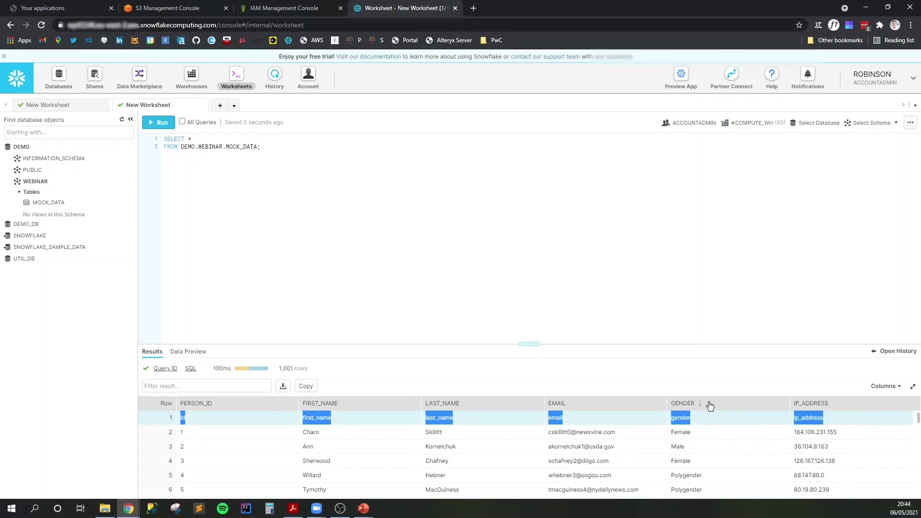
click(284, 154)
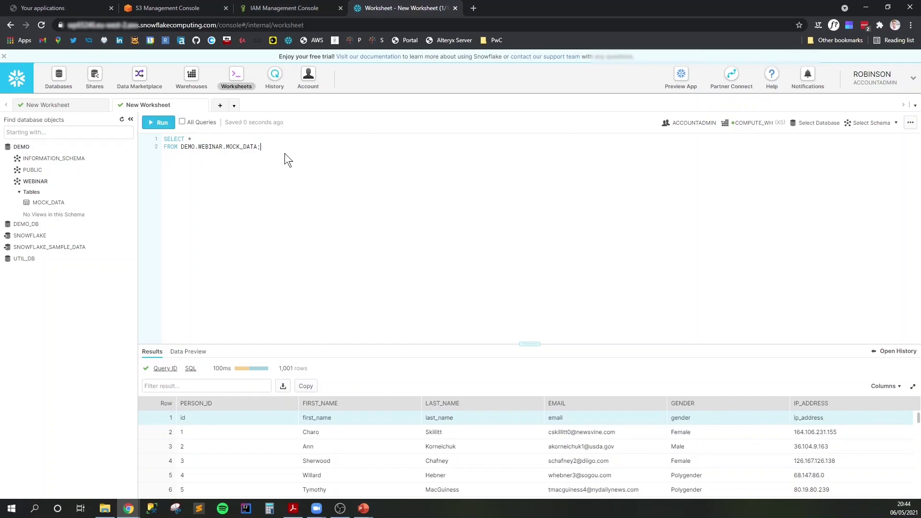